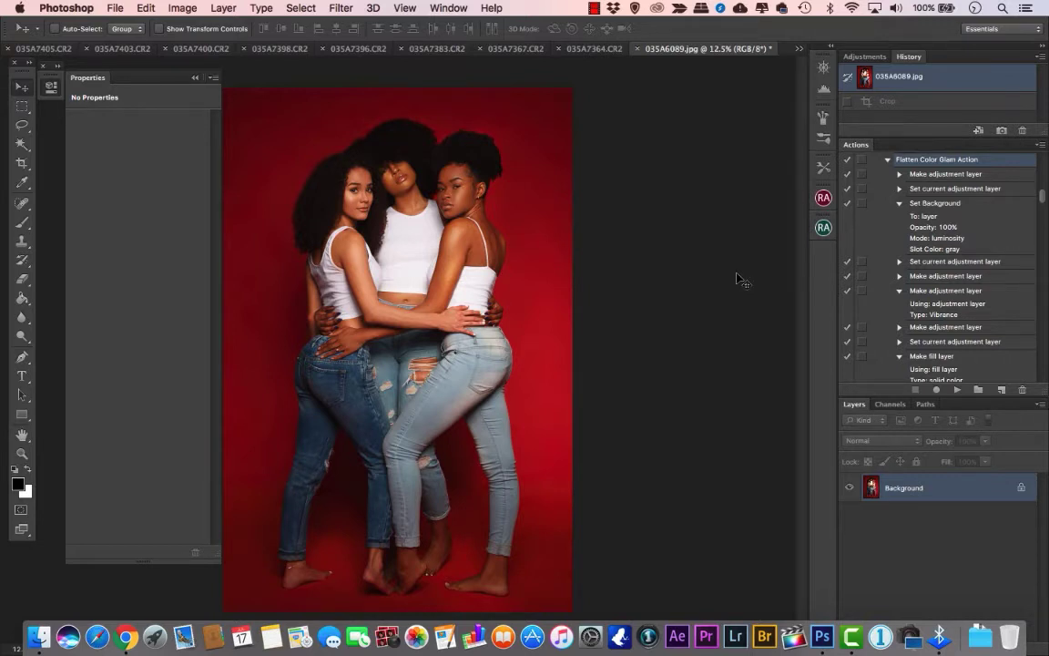
# Crop the photo to the 4 x 5 (8 x 10) ratio, shifting the frame upward to leave space above the women's heads
pyautogui.click(22, 166)
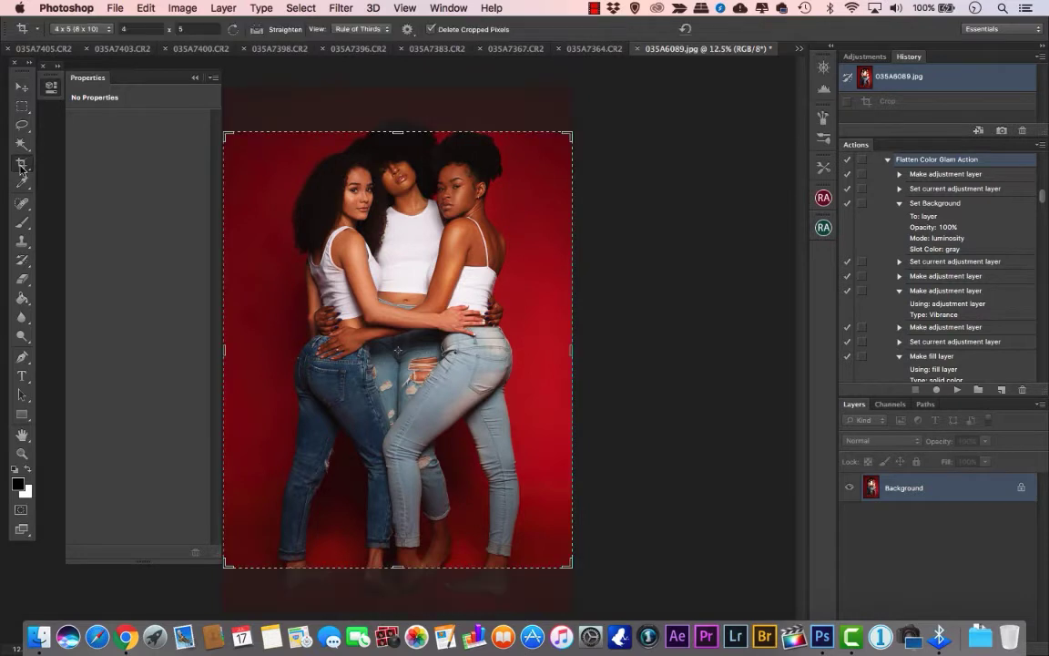
pyautogui.click(82, 31)
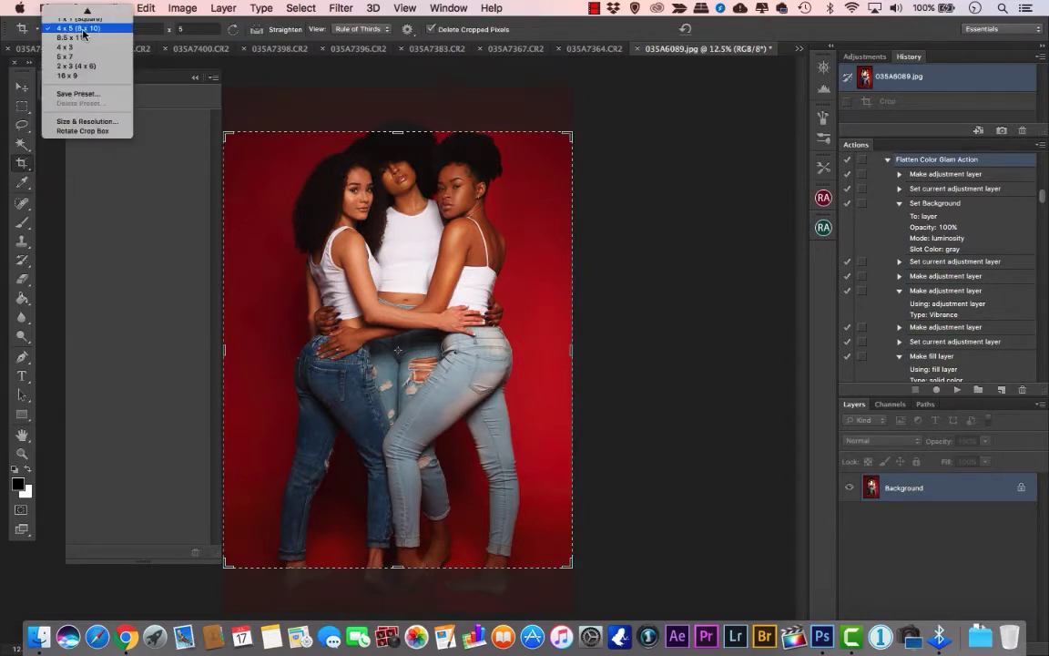
pyautogui.click(82, 30)
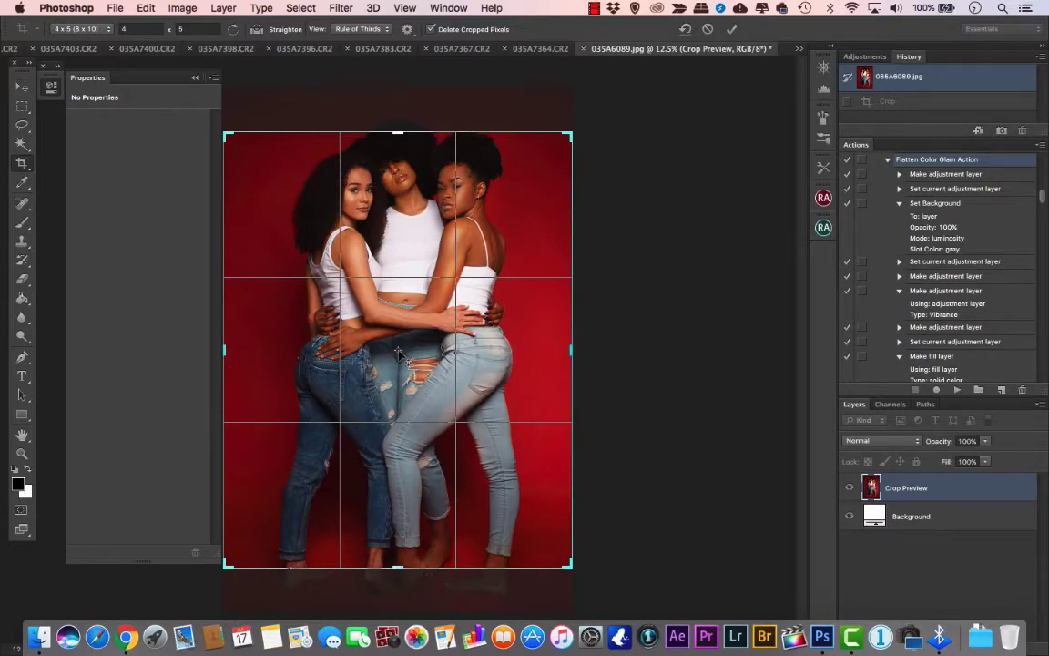
pyautogui.moveTo(403, 361)
pyautogui.mouseDown()
pyautogui.moveTo(399, 327)
pyautogui.moveTo(398, 343)
pyautogui.mouseUp()
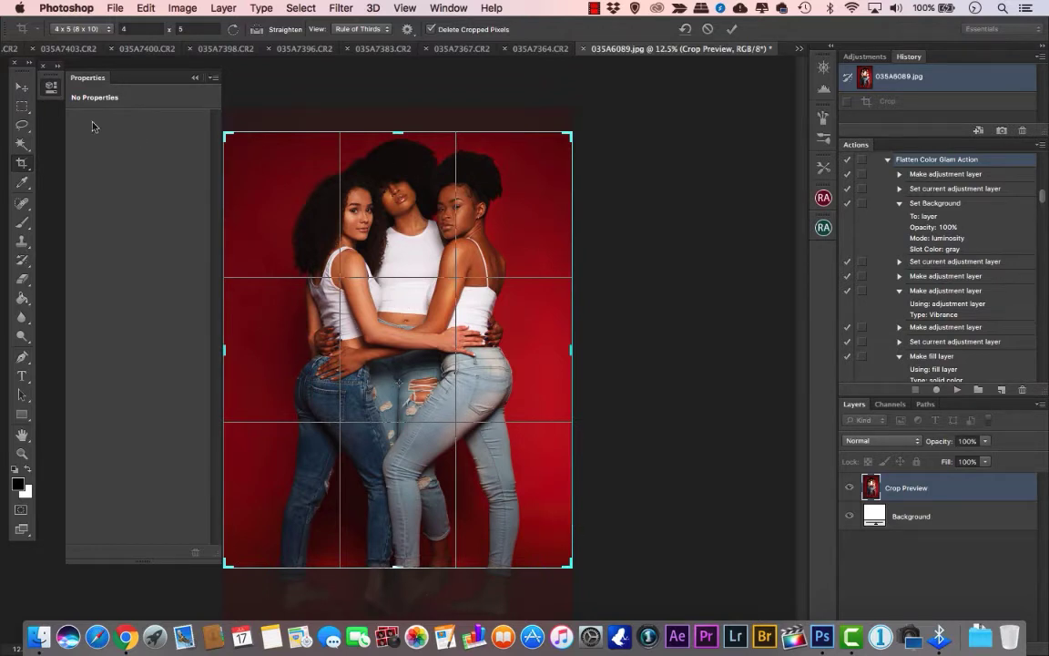
pyautogui.click(20, 86)
pyautogui.click(657, 232)
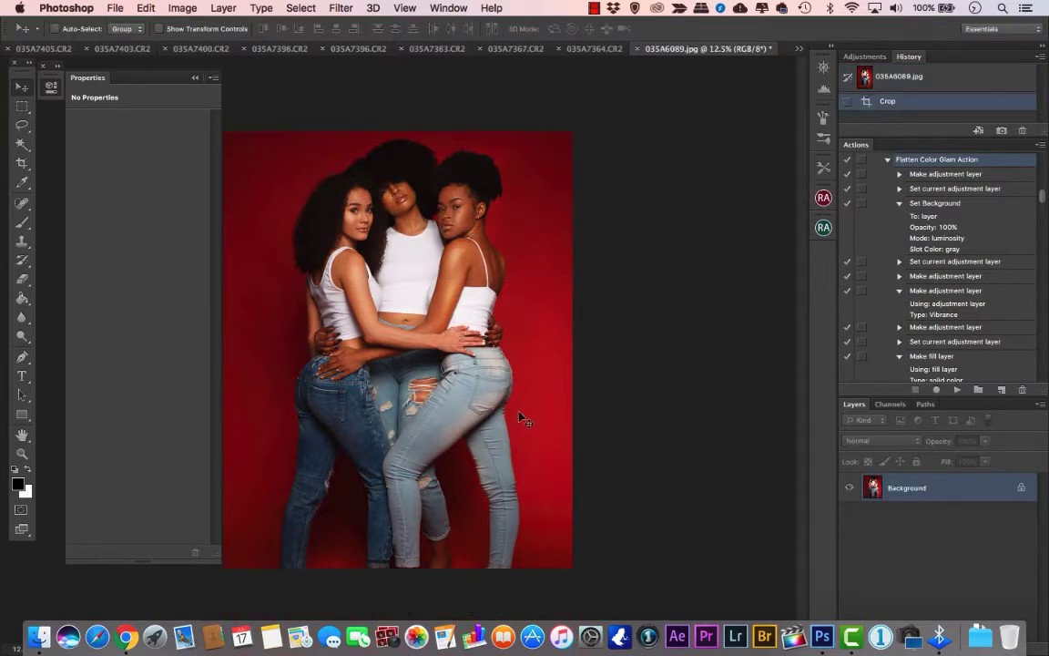
# Resize the image to 2160 pixels wide with proportions constrained, resampling with Bicubic Sharper (best for reduction)
pyautogui.click(182, 8)
pyautogui.click(193, 136)
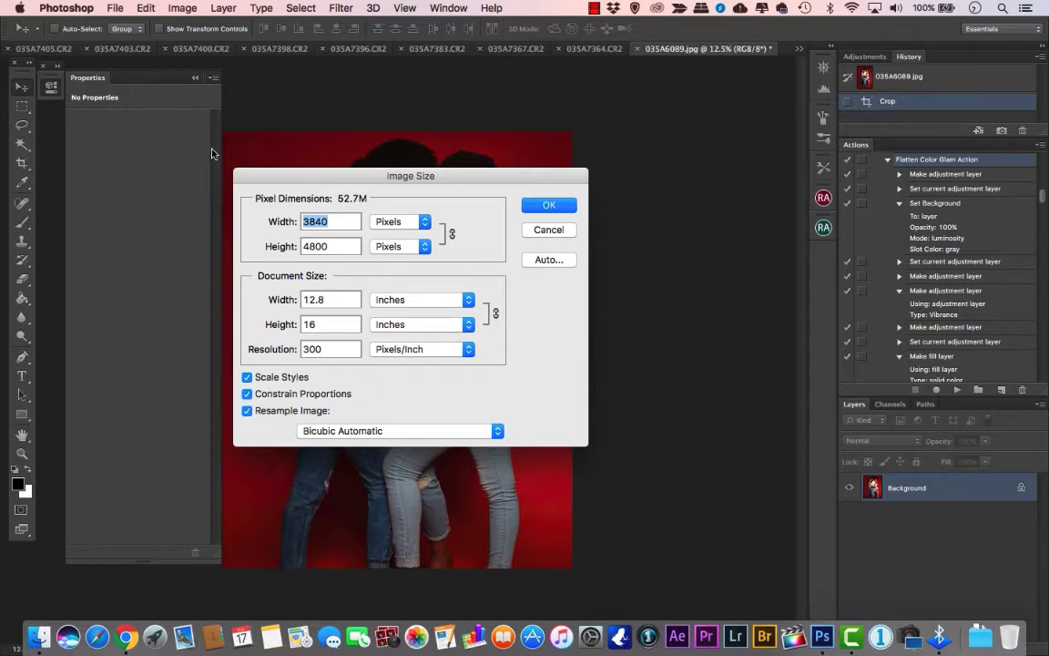
pyautogui.click(336, 220)
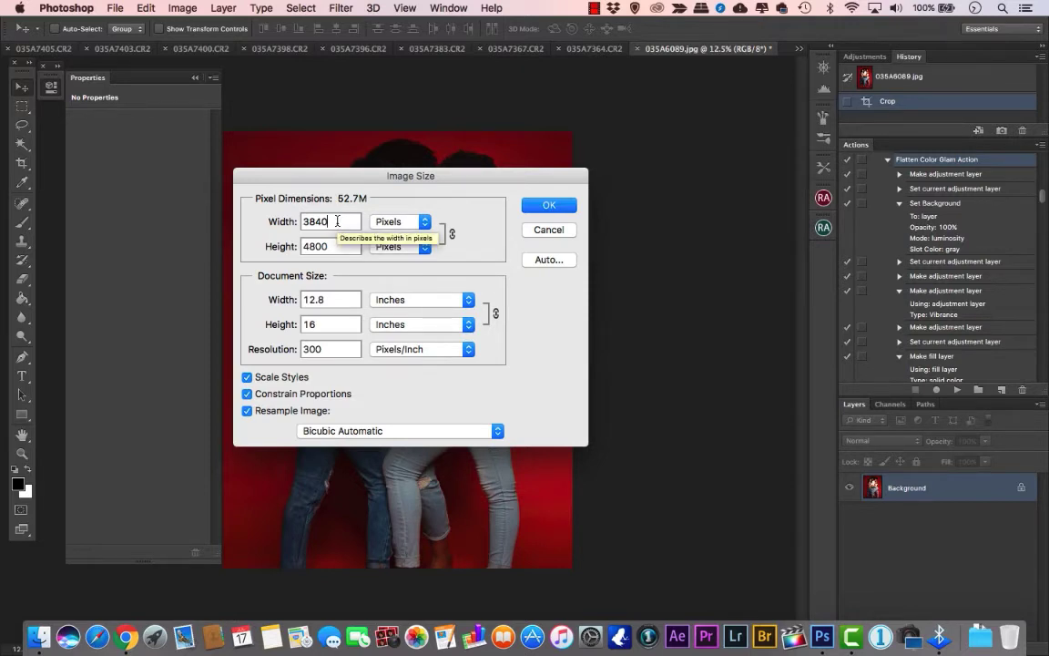
pyautogui.press('Down')
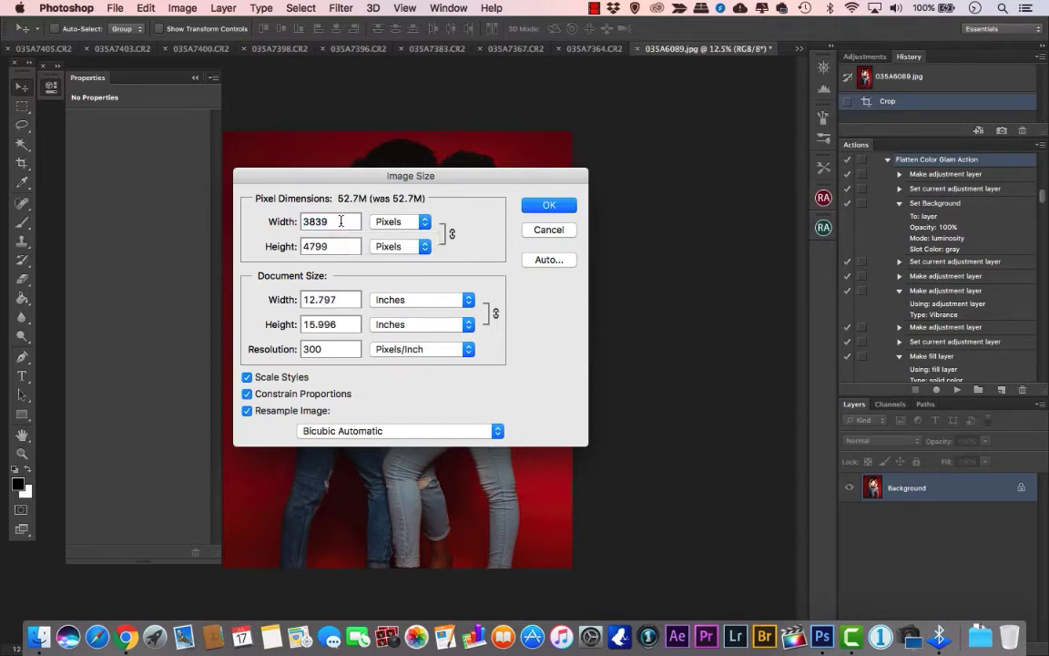
pyautogui.doubleClick(322, 228)
pyautogui.write('2160')
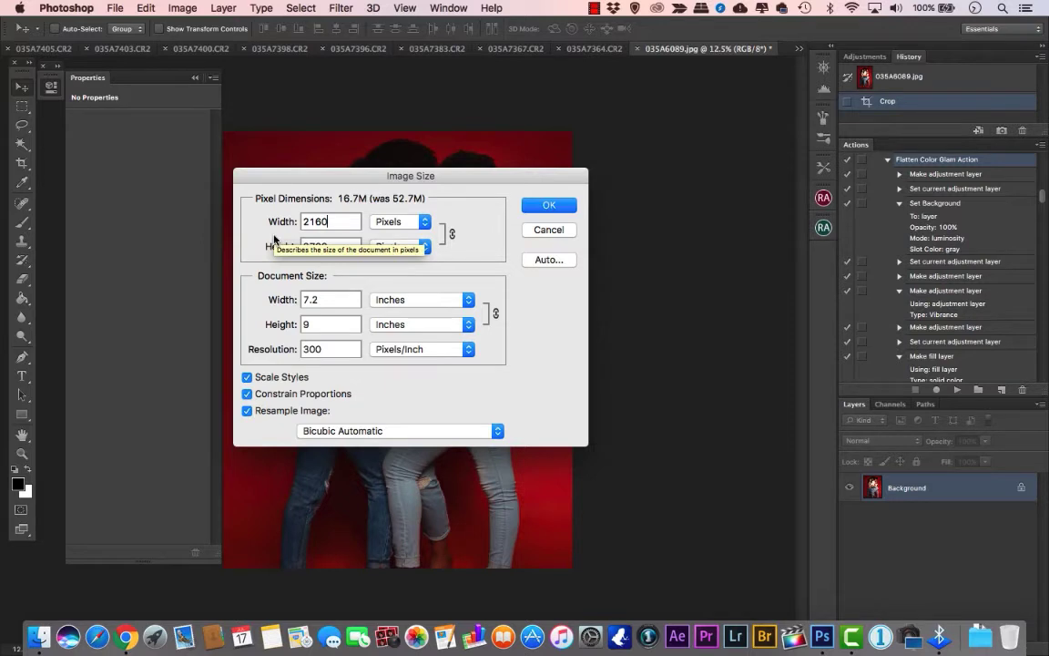
pyautogui.click(333, 434)
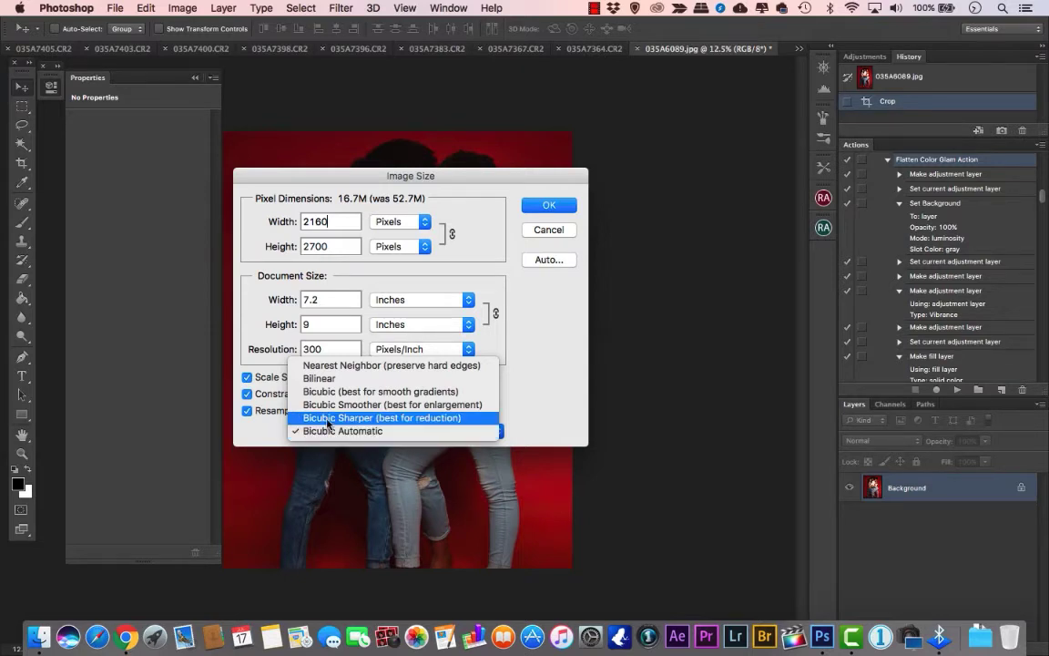
pyautogui.click(328, 420)
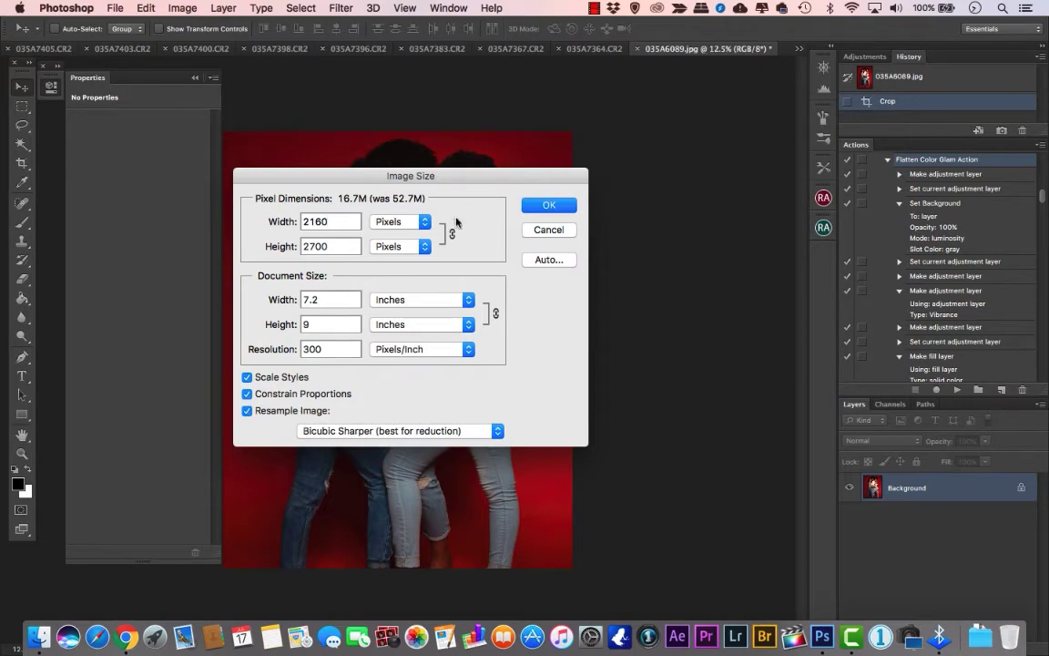
pyautogui.click(532, 206)
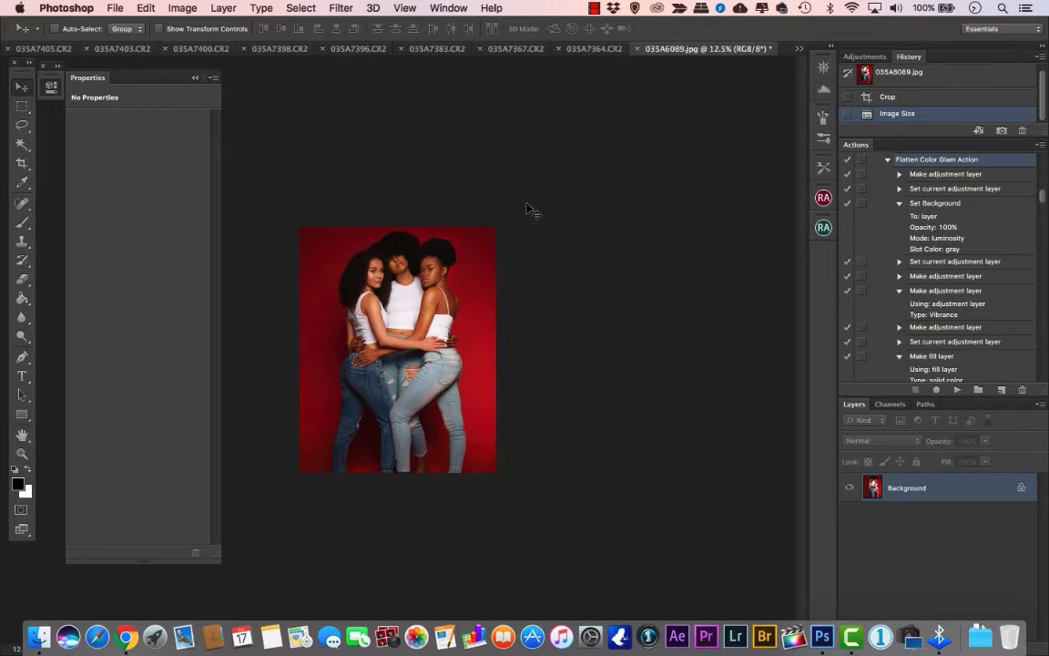
# Convert the image's color profile to sRGB IEC61966-2.1
pyautogui.click(146, 9)
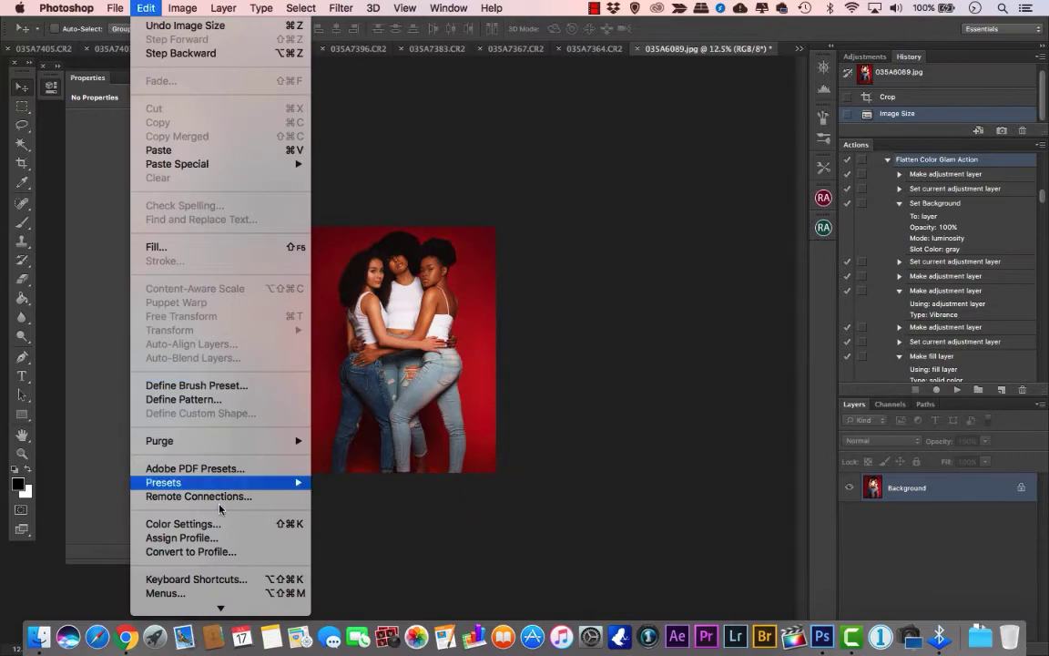
pyautogui.click(225, 552)
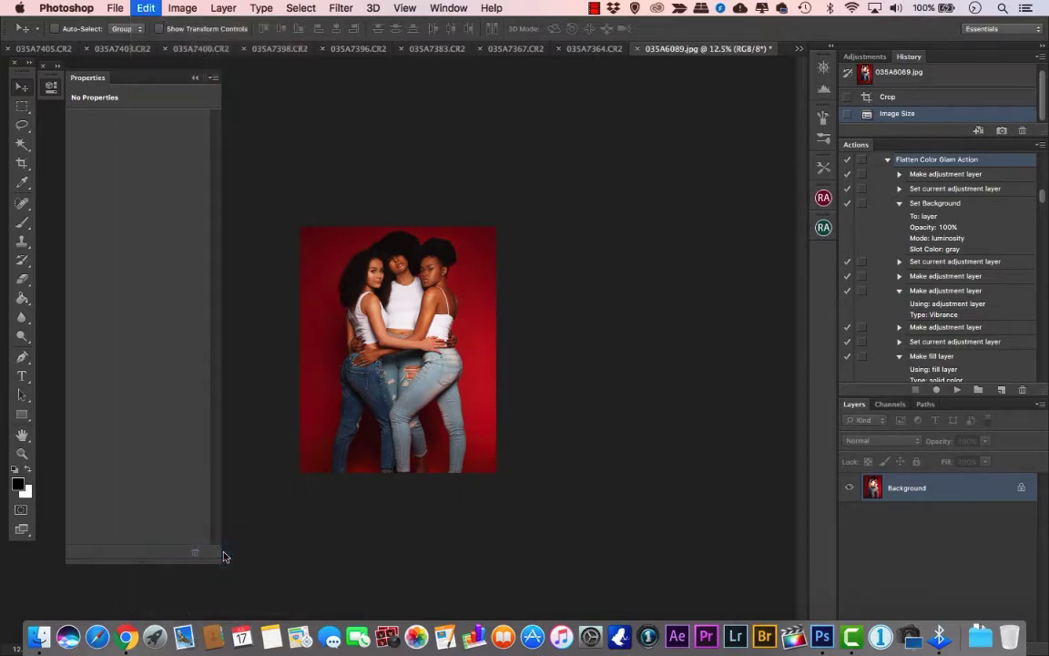
pyautogui.click(489, 228)
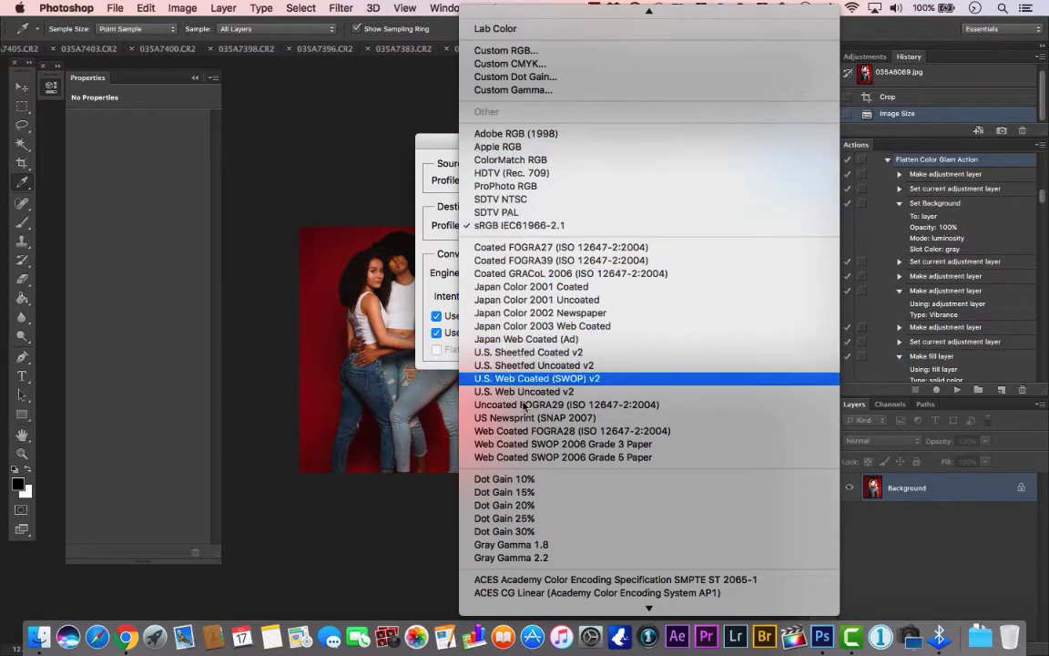
pyautogui.click(492, 228)
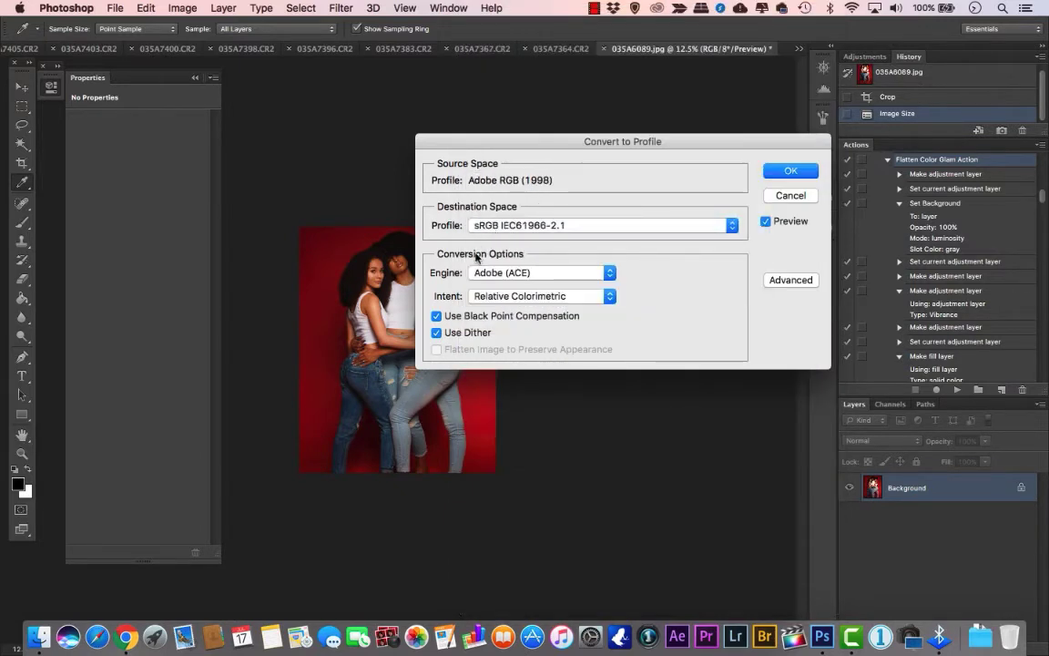
pyautogui.click(788, 169)
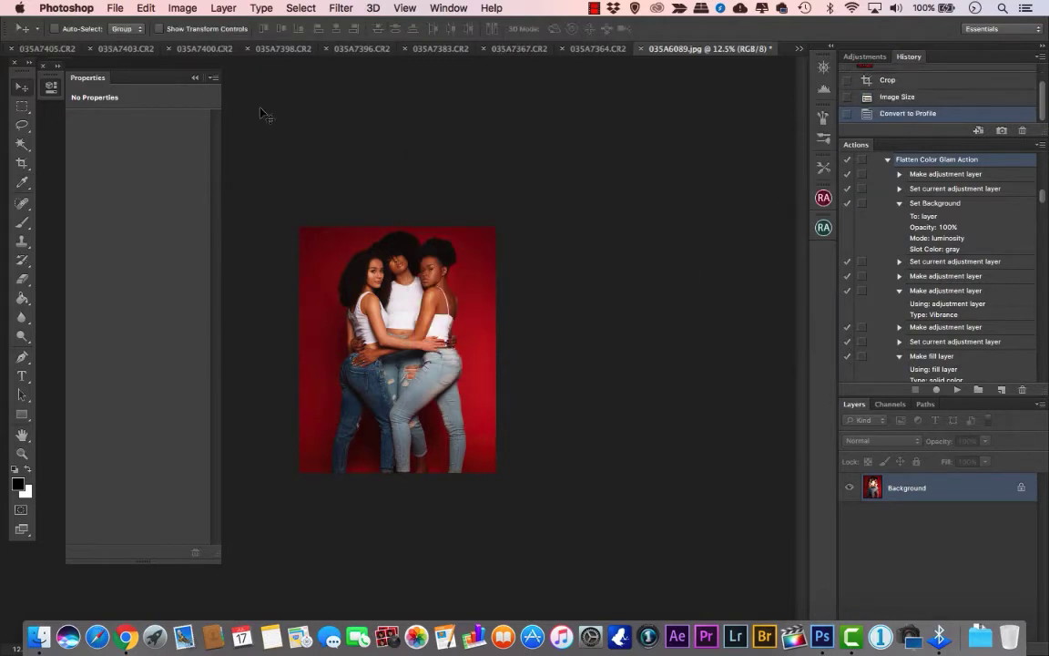
# Save the image as JPEG 035A6089.jpg at quality 12 in the last Dropbox folder, replacing the existing file
pyautogui.click(118, 15)
pyautogui.click(220, 207)
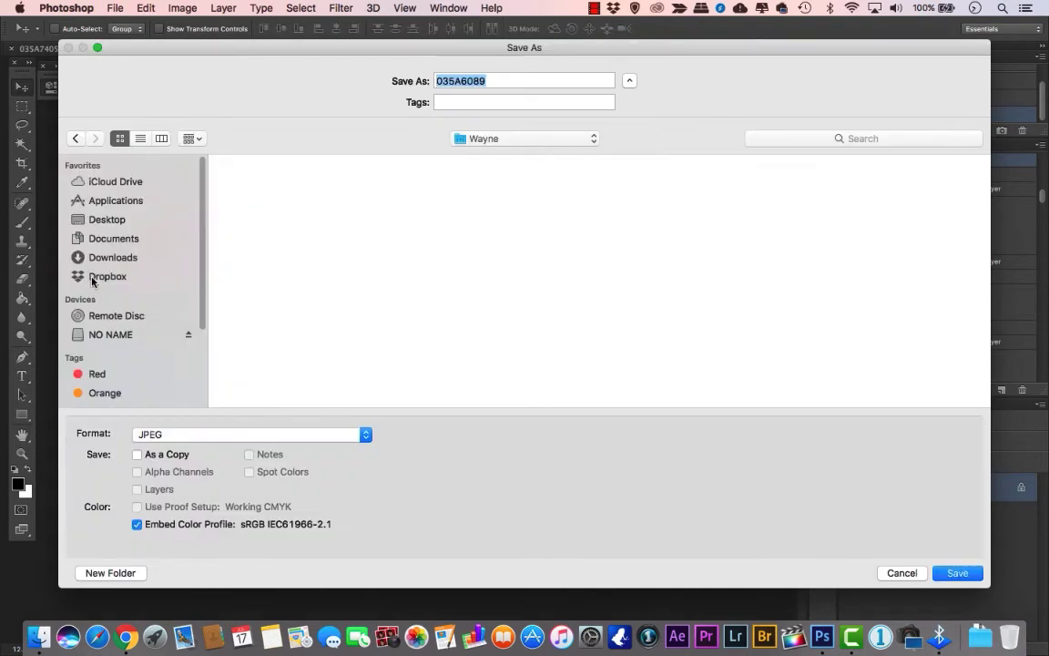
pyautogui.click(93, 276)
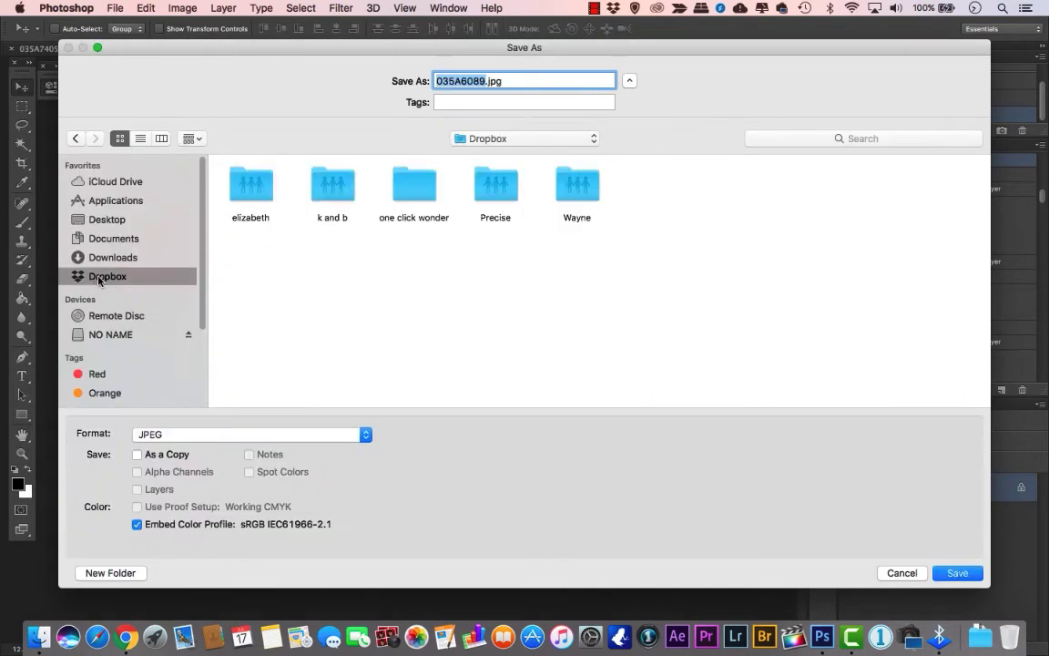
pyautogui.click(583, 194)
pyautogui.click(342, 439)
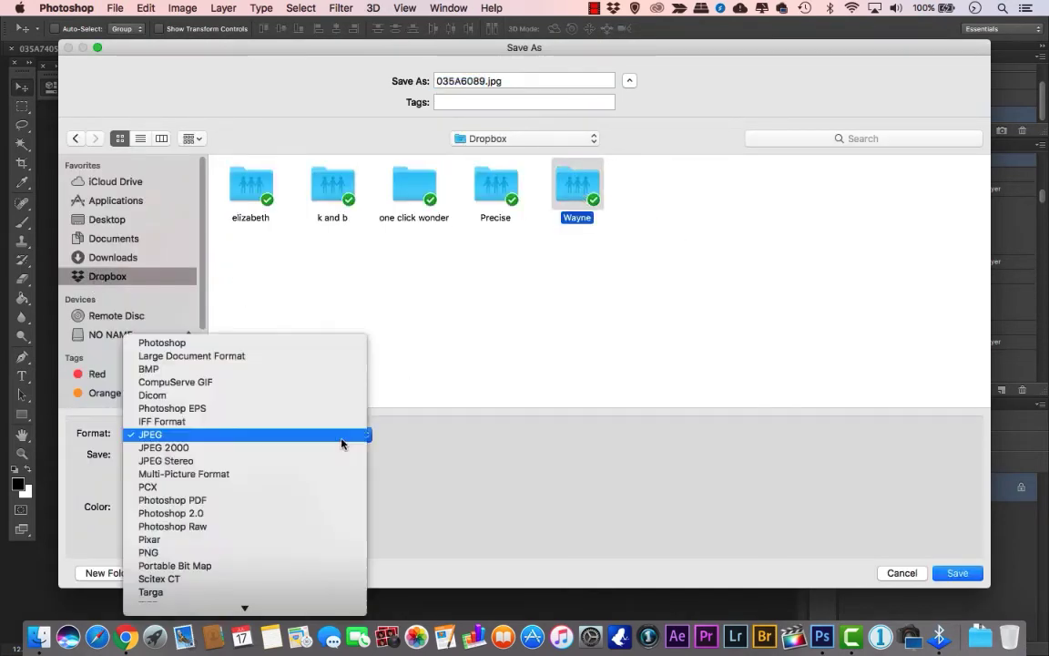
pyautogui.click(336, 439)
pyautogui.press('Return')
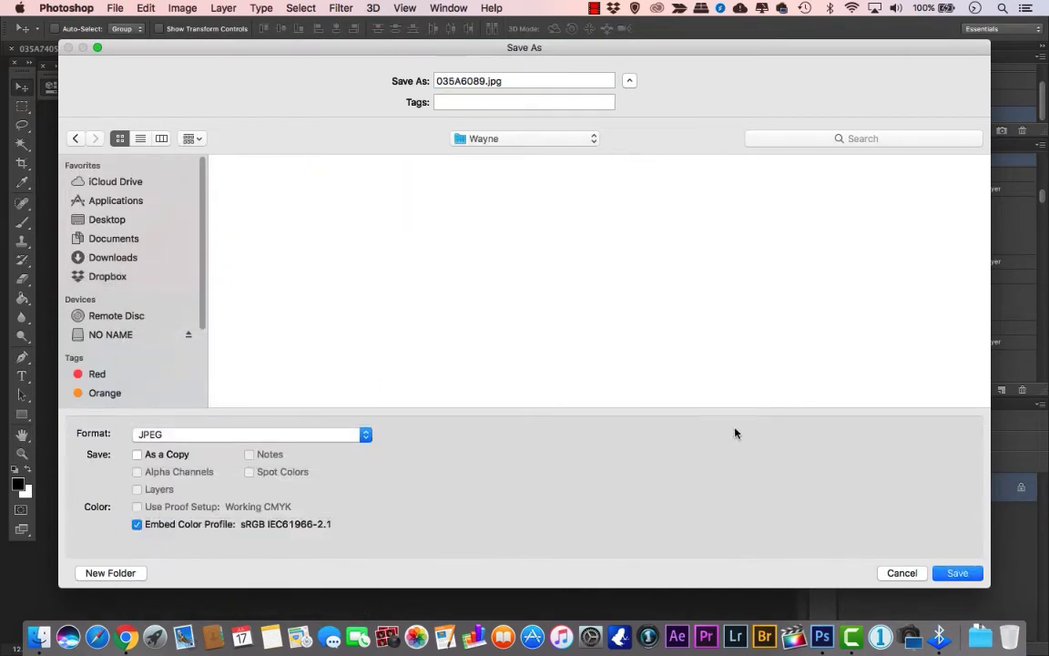
pyautogui.click(957, 573)
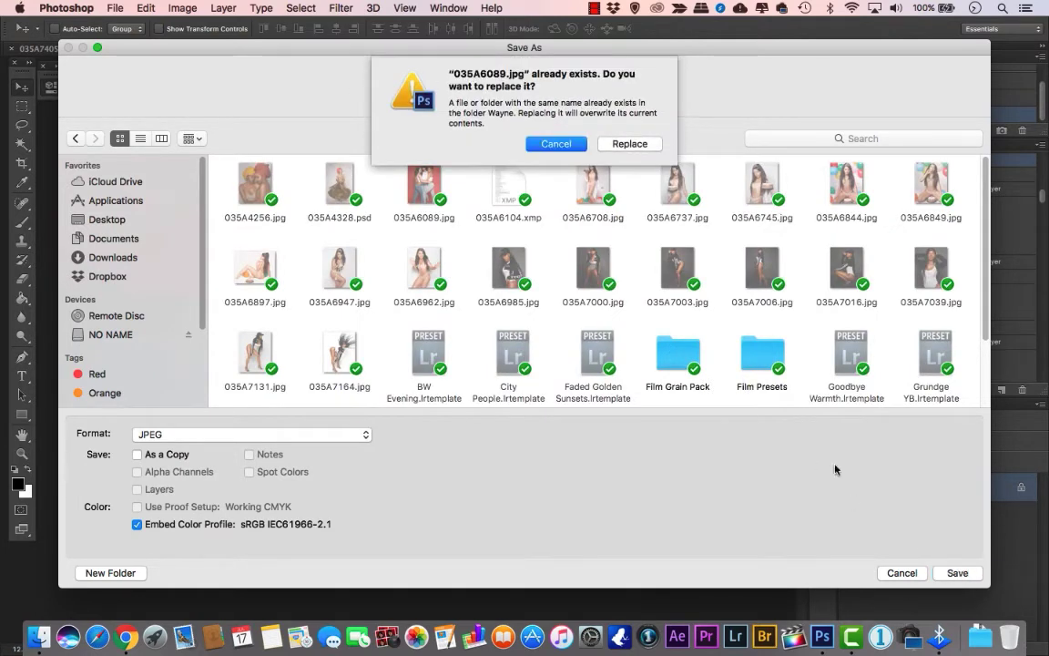
pyautogui.click(623, 146)
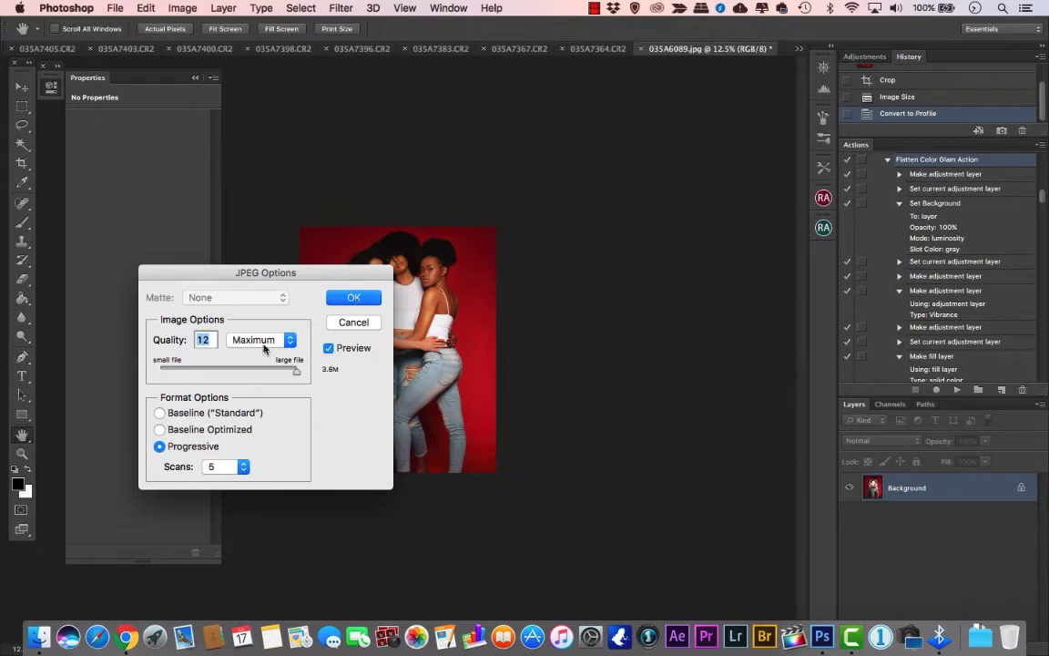
pyautogui.click(350, 298)
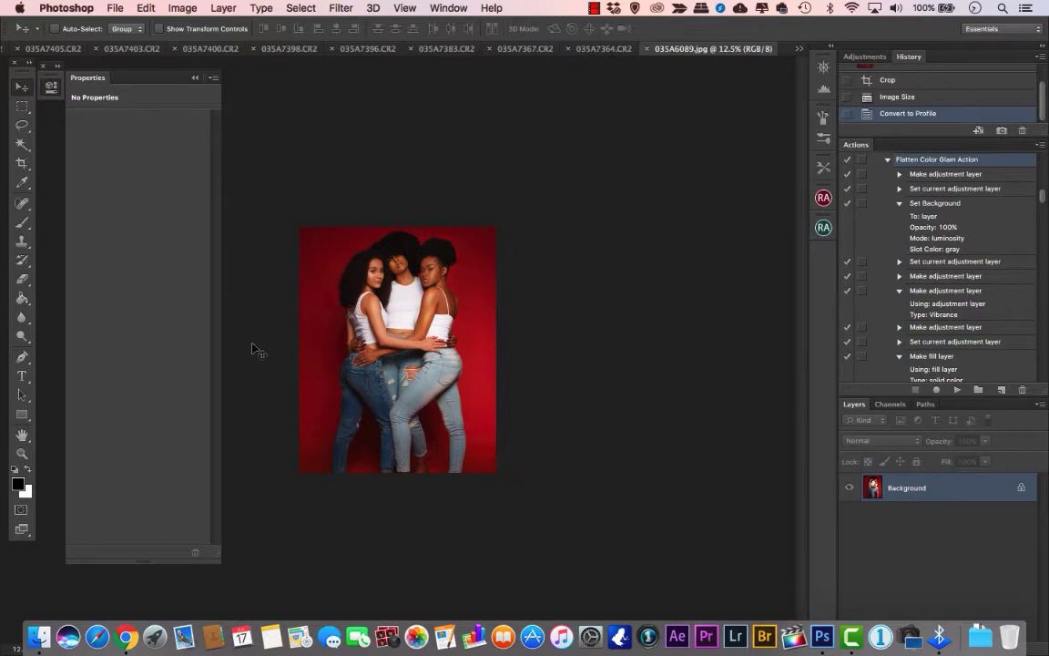
# Restore the photo to its original opening state from the history
pyautogui.click(21, 453)
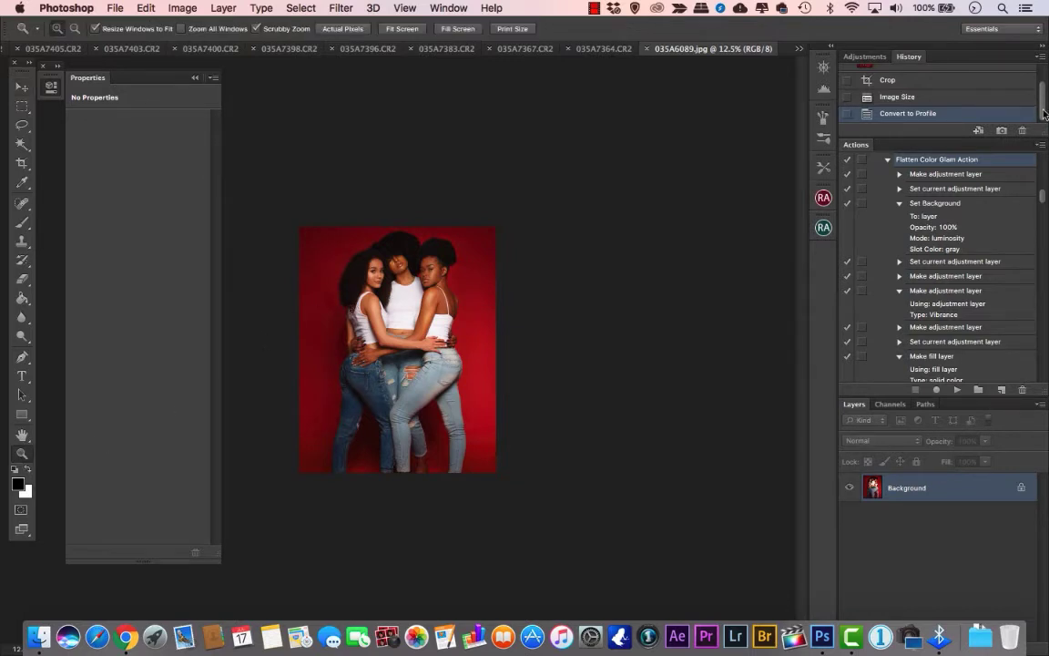
pyautogui.scroll(2, 995, 86)
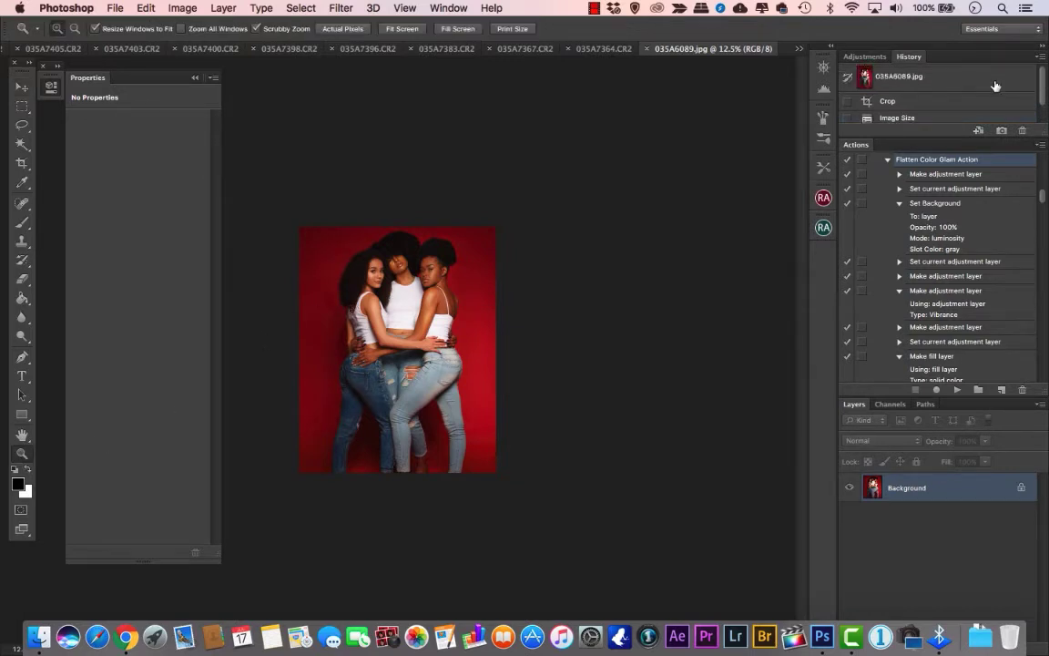
pyautogui.click(948, 80)
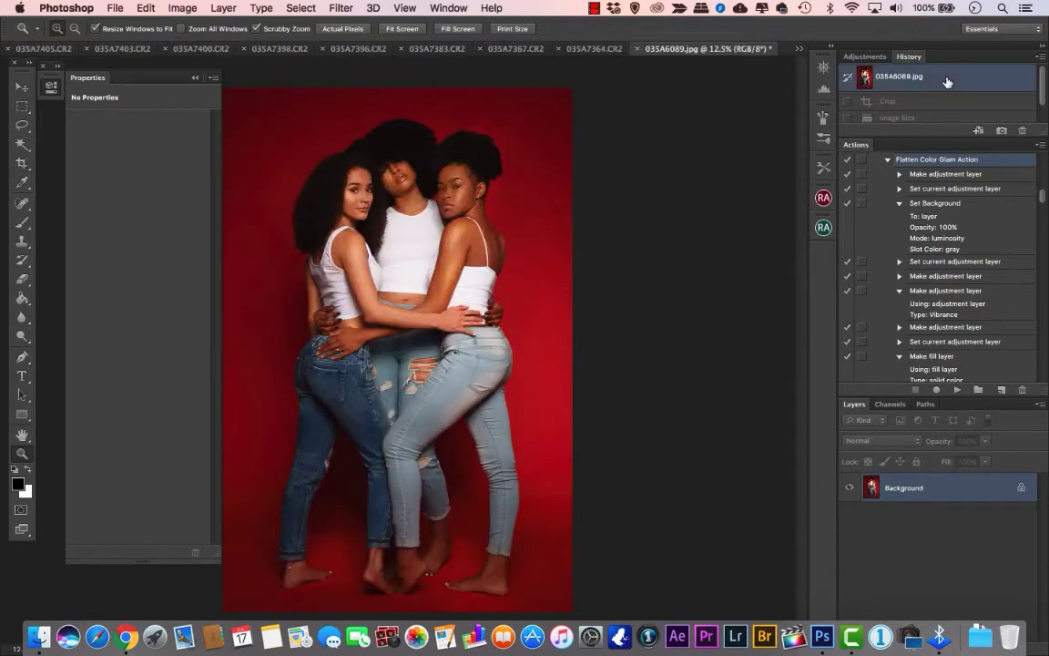
# Crop at the 4 x 5 ratio with the frame enlarged to include the feet, extending the canvas beyond both sides of the photo
pyautogui.click(23, 164)
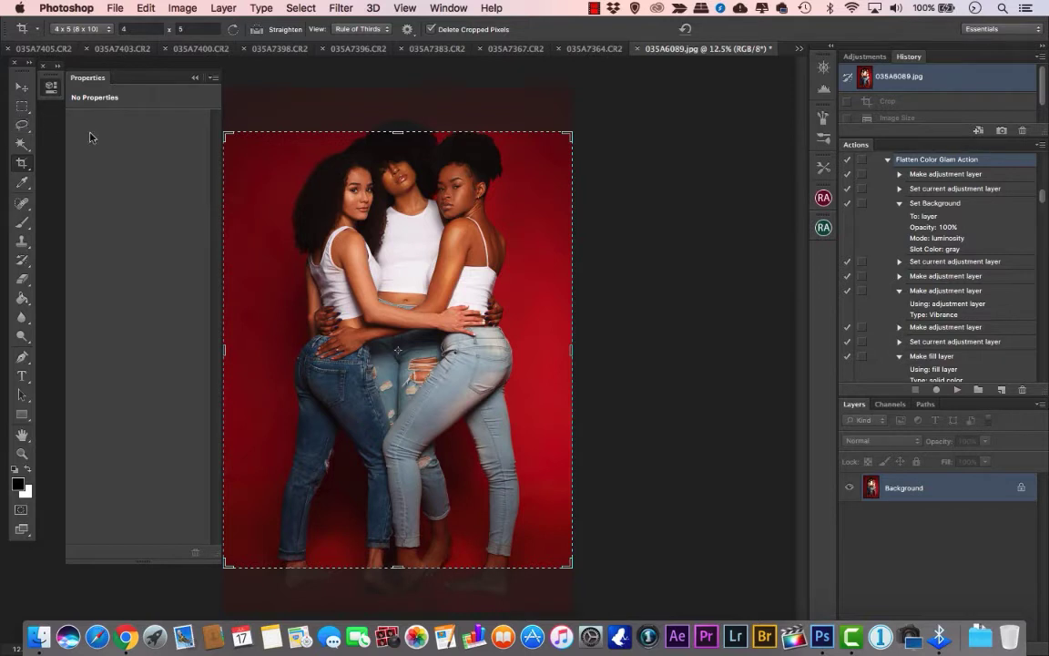
pyautogui.moveTo(401, 293); pyautogui.dragTo(406, 317)
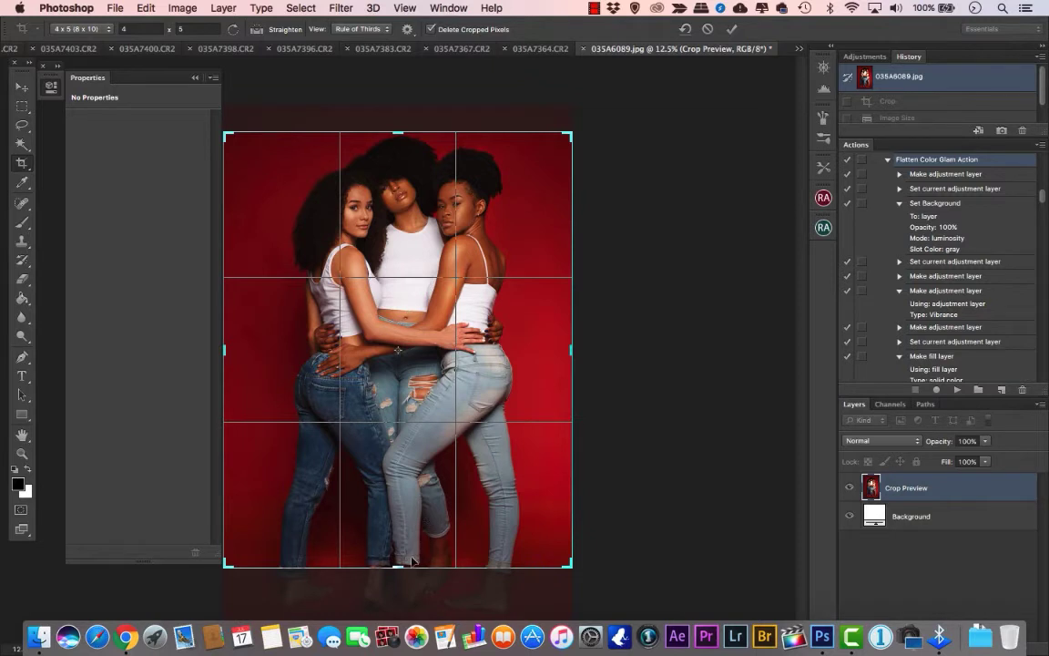
pyautogui.moveTo(397, 566); pyautogui.dragTo(398, 592)
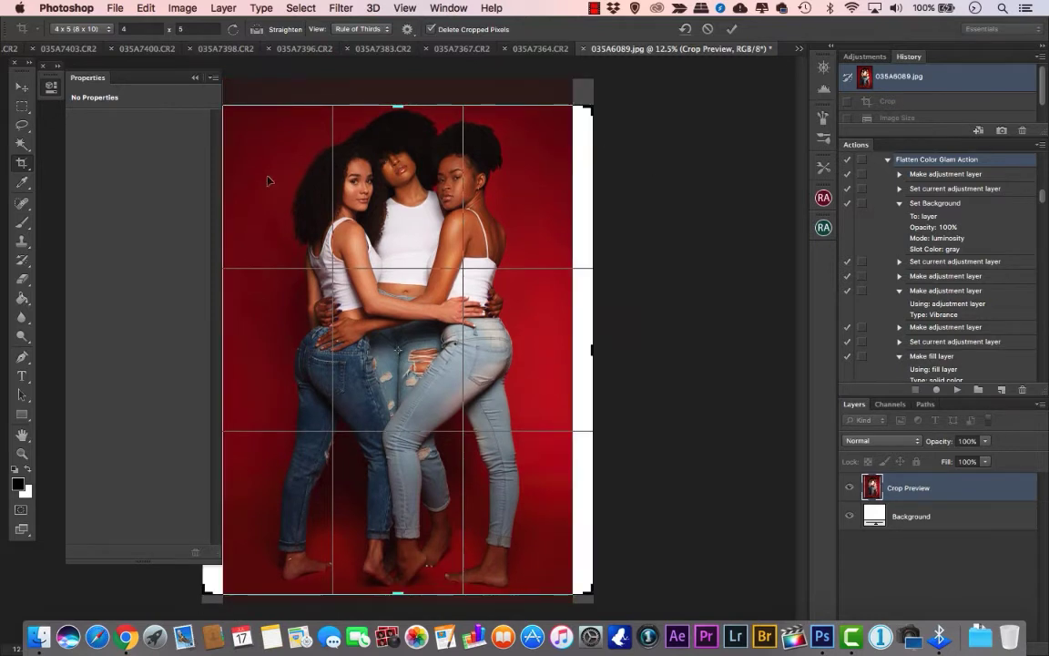
pyautogui.doubleClick(172, 66)
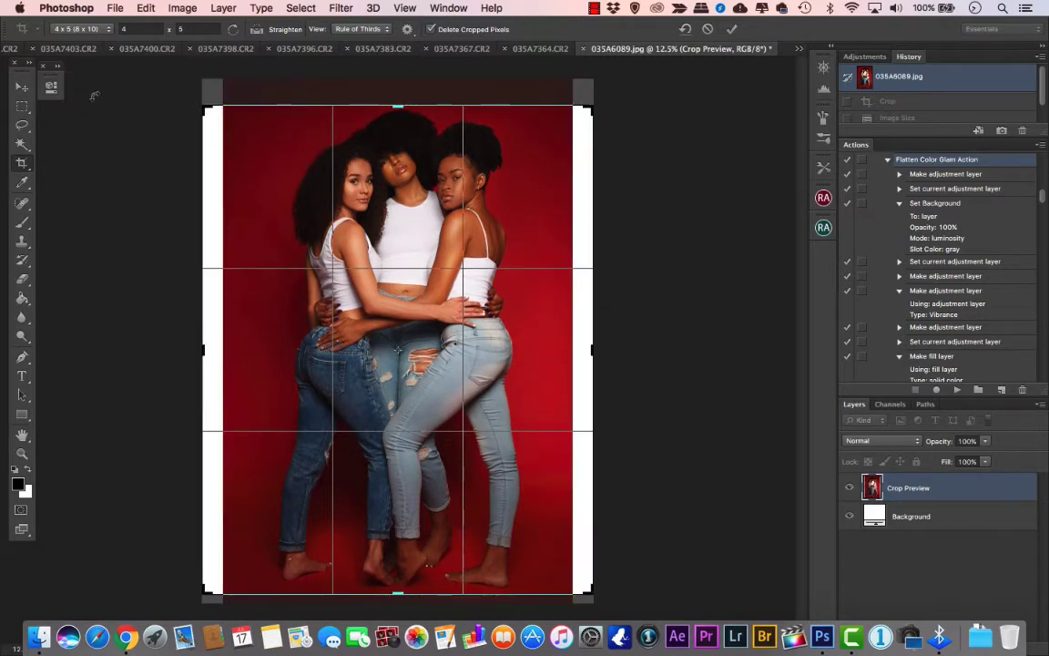
pyautogui.click(30, 91)
pyautogui.click(645, 228)
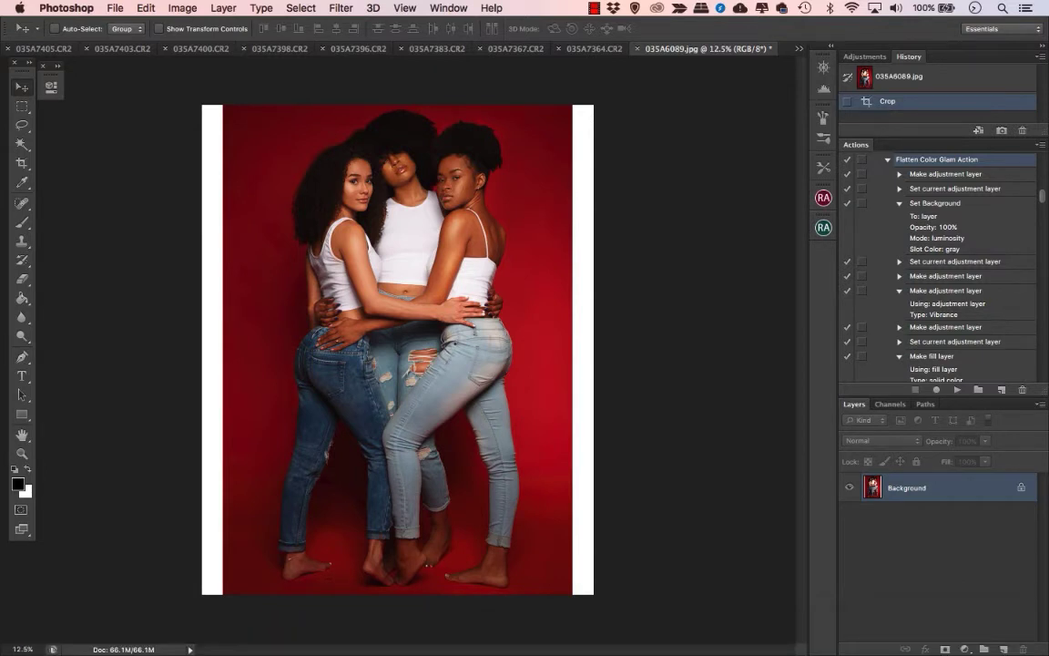
# Add a new empty layer and select a narrow full-height strip of red backdrop along the photo's left edge on the Background layer
pyautogui.press('super+shift+alt+n')
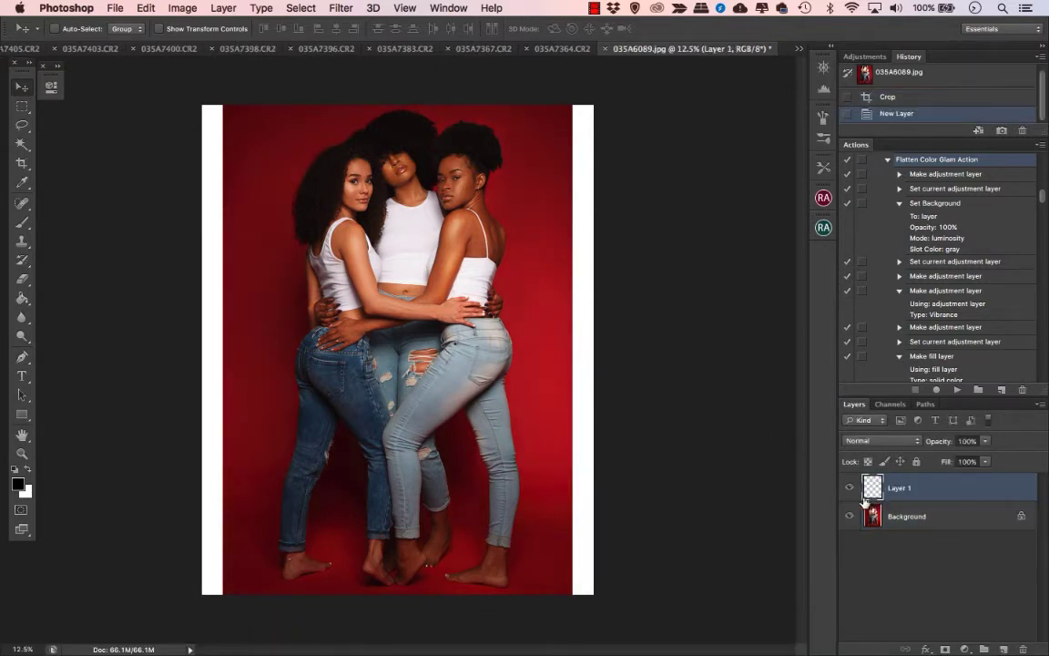
pyautogui.click(902, 516)
pyautogui.click(22, 106)
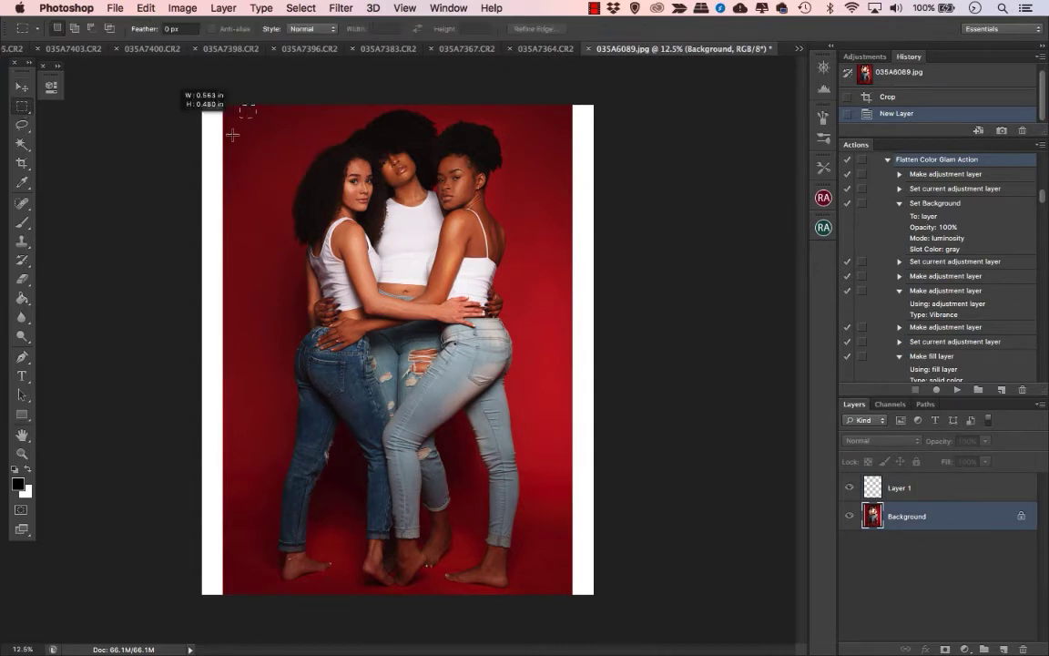
pyautogui.moveTo(232, 135); pyautogui.dragTo(223, 594)
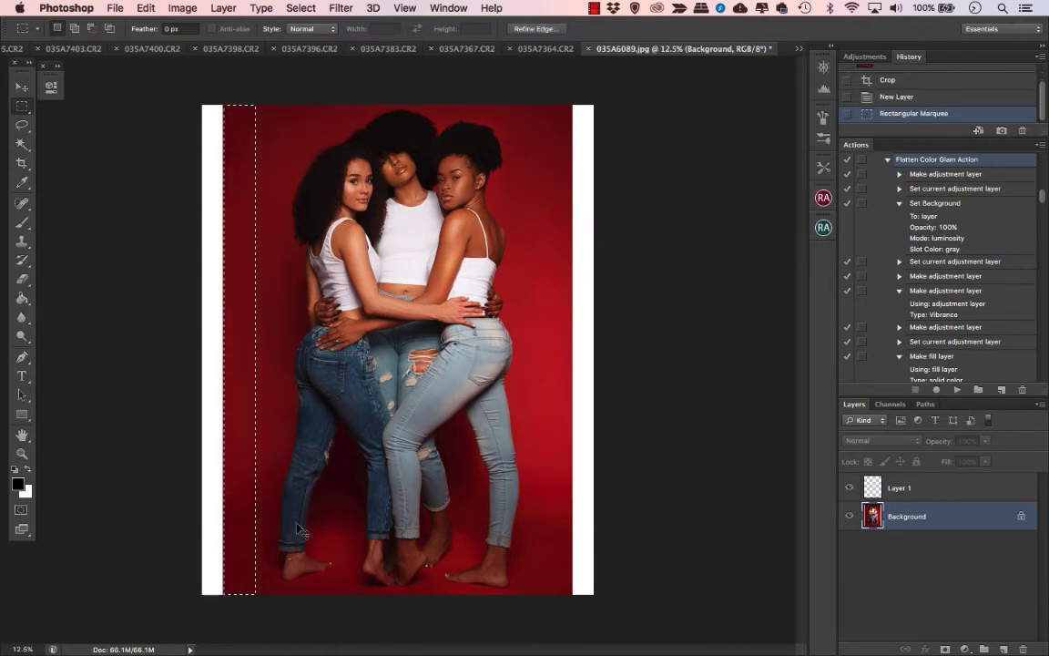
# Copy the selected left backdrop strip onto its own layer and delete the empty Layer 1
pyautogui.press('super+c')
pyautogui.press('super+v')
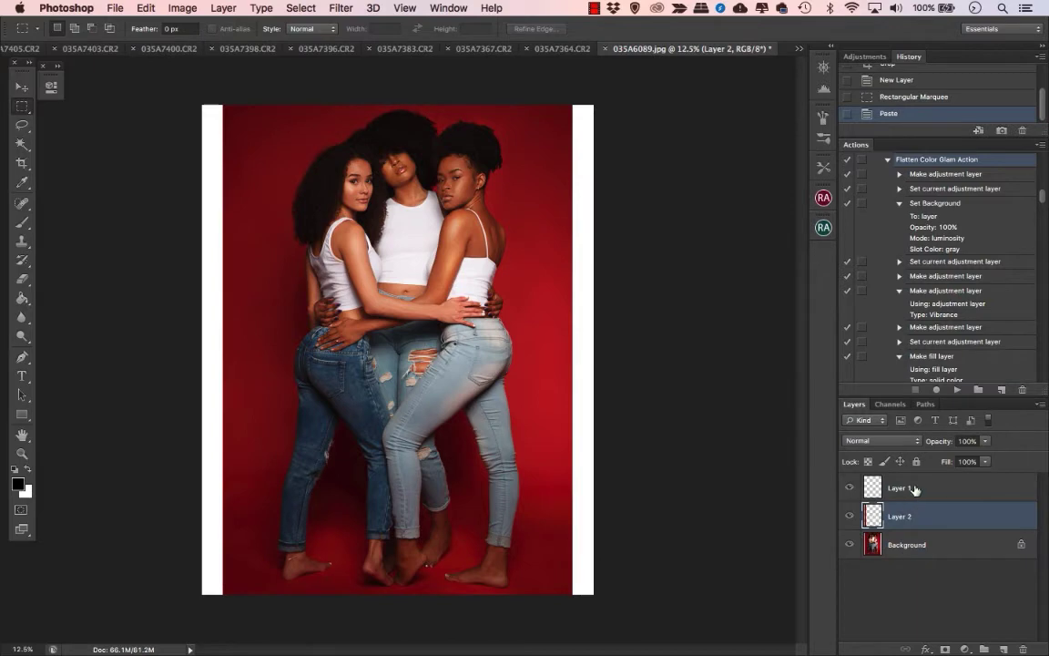
pyautogui.moveTo(915, 489); pyautogui.dragTo(1021, 648)
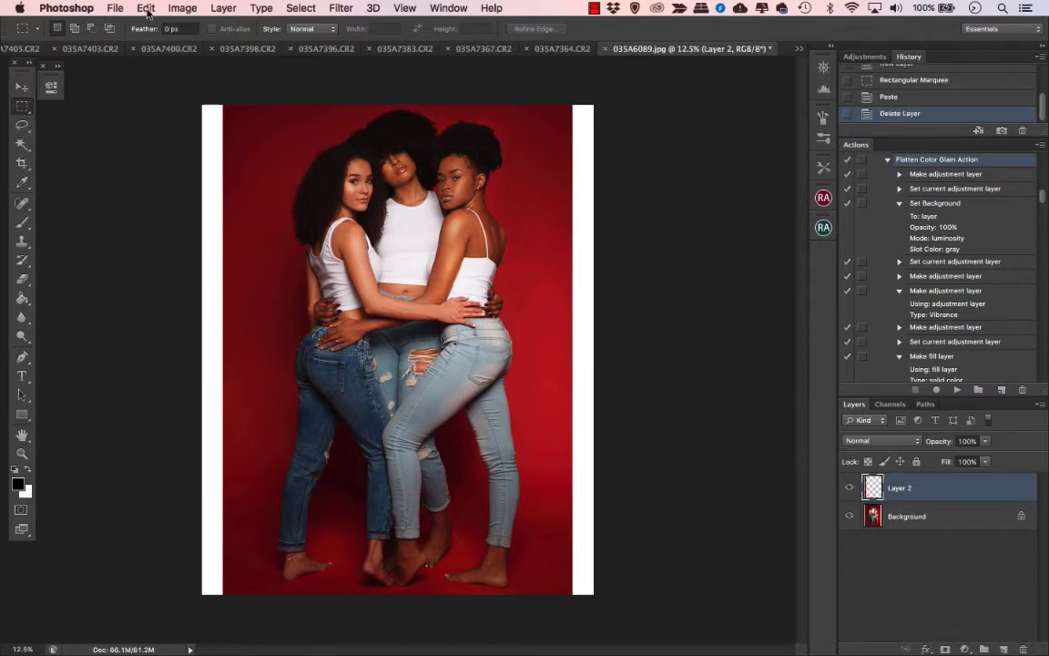
# Free Transform the left strip to about 168% width, stretching it outward to the canvas's left edge, and check it with the Background hidden
pyautogui.click(146, 12)
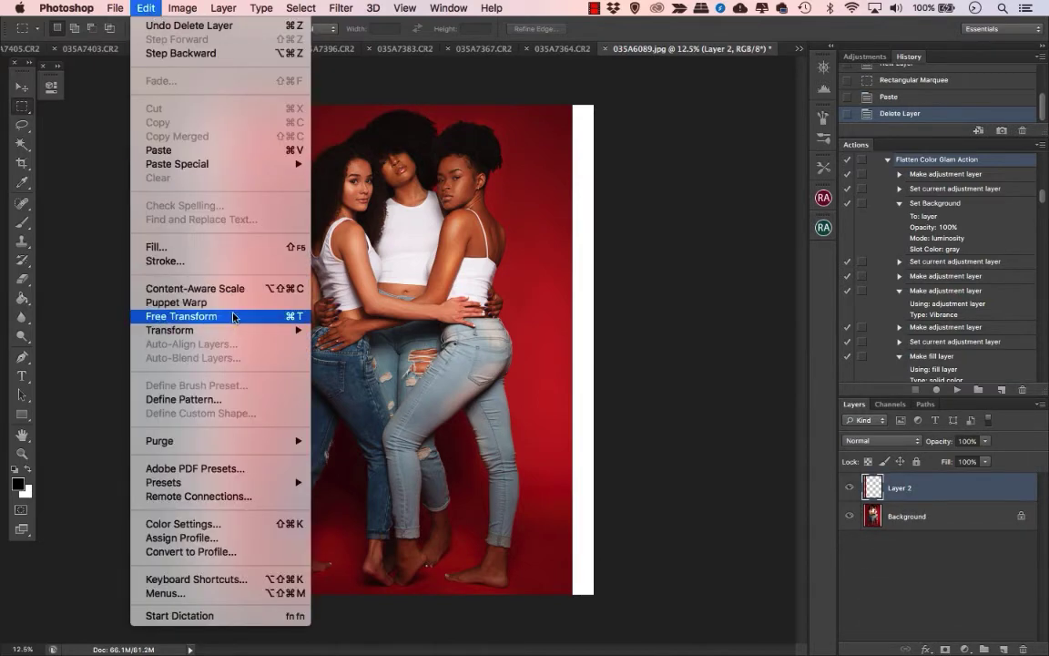
pyautogui.click(212, 285)
pyautogui.moveTo(223, 349); pyautogui.dragTo(201, 349)
pyautogui.click(21, 87)
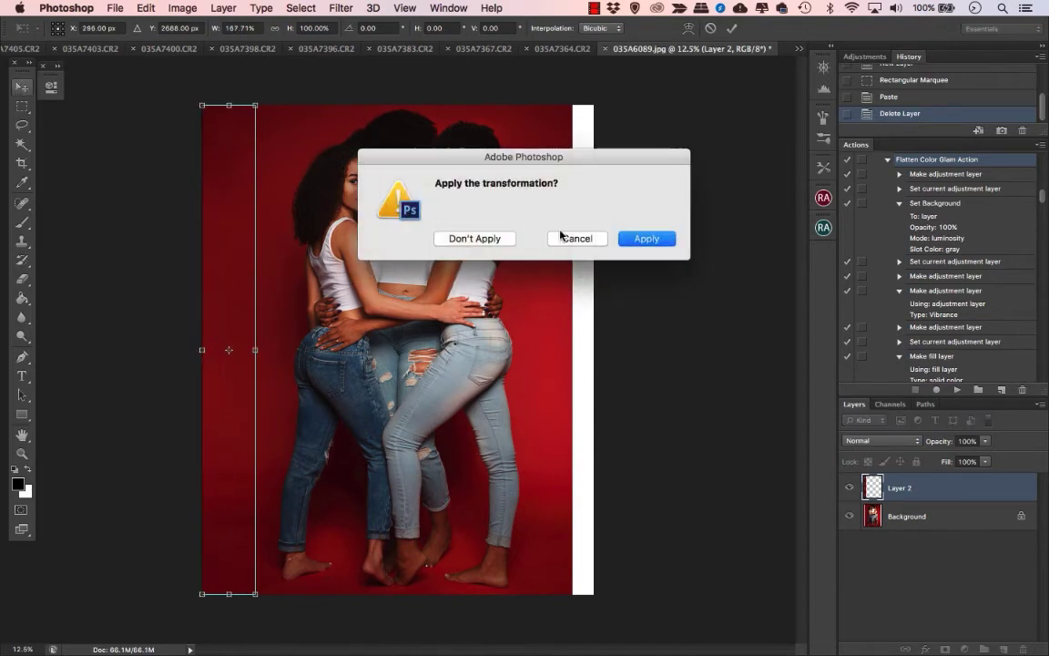
pyautogui.click(641, 238)
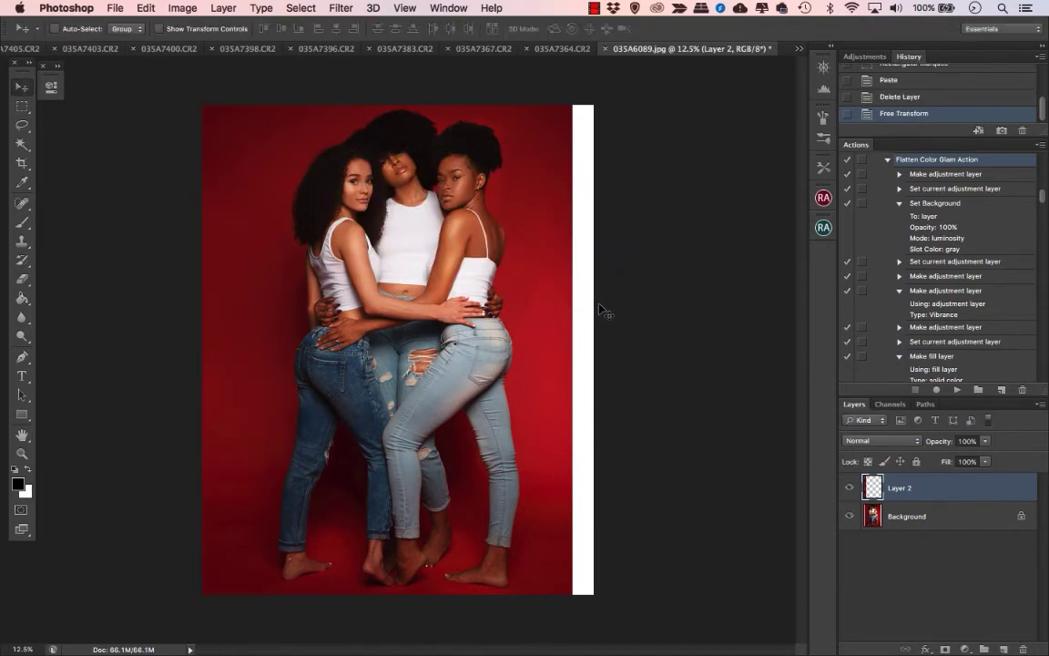
pyautogui.click(850, 516)
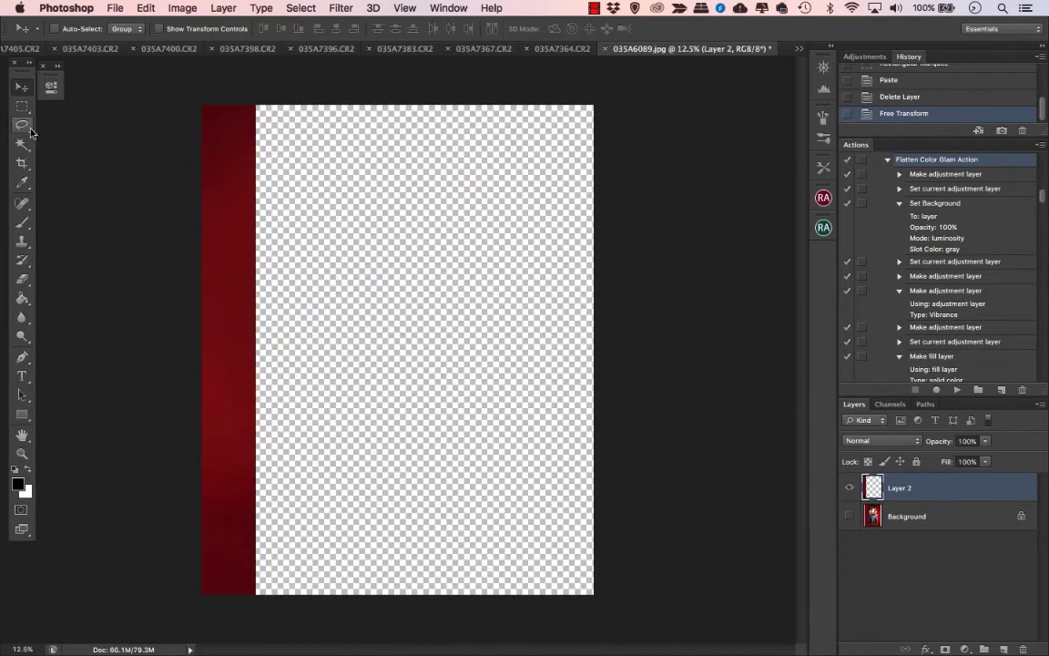
pyautogui.click(850, 516)
# Copy a narrow full-height backdrop strip from the Background's right side onto a new layer and align it with the photo's right edge
pyautogui.click(902, 515)
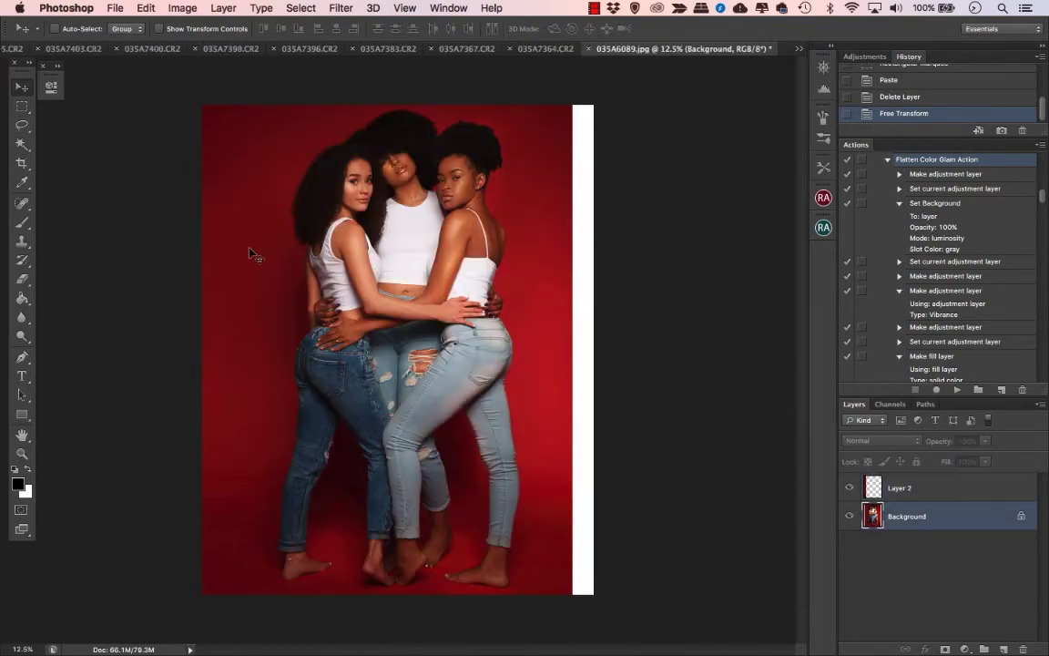
pyautogui.click(22, 107)
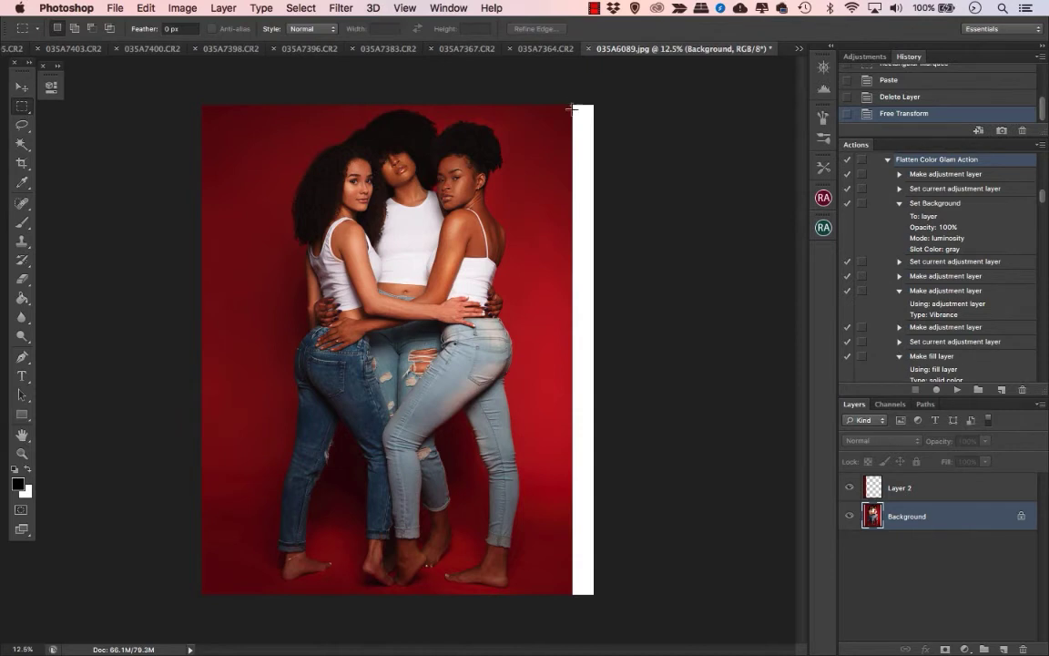
pyautogui.moveTo(572, 108); pyautogui.dragTo(551, 638)
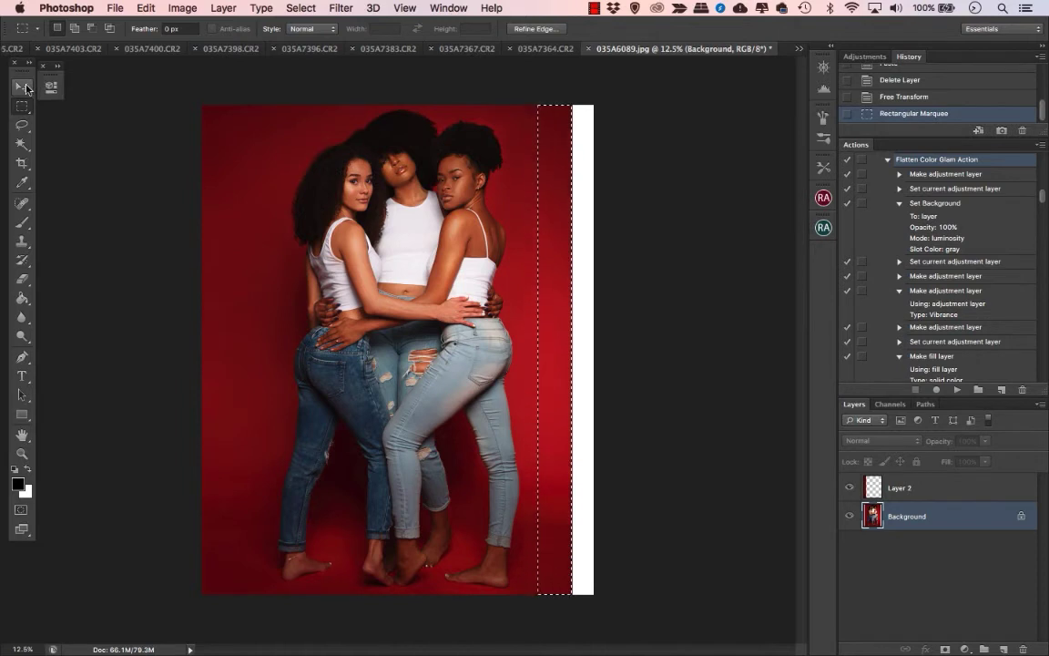
pyautogui.click(26, 88)
pyautogui.press('super+t')
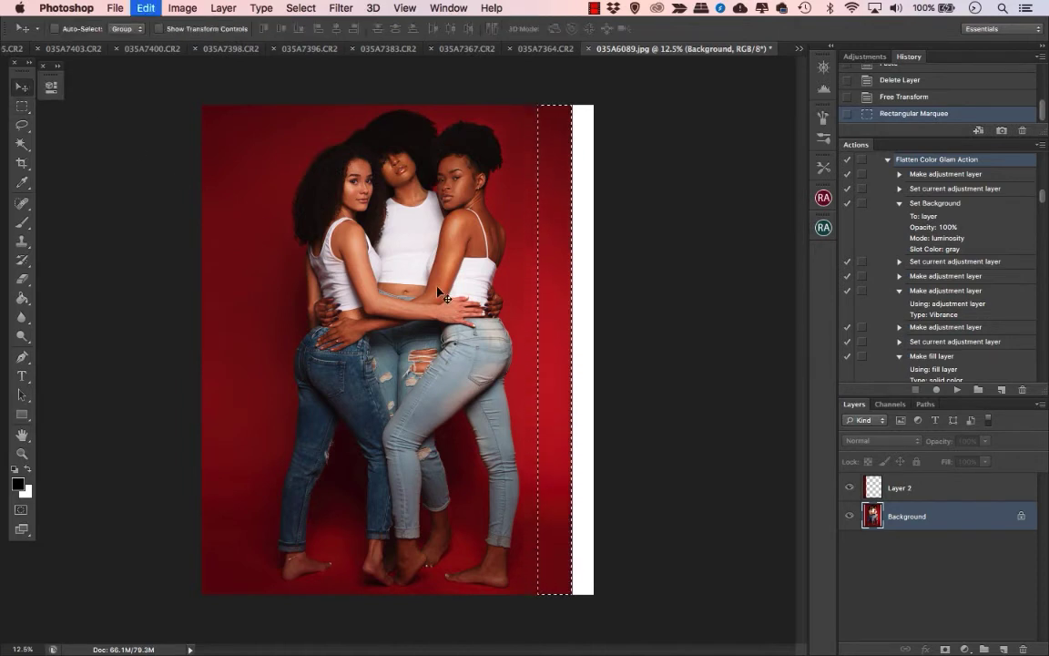
pyautogui.press('super+d')
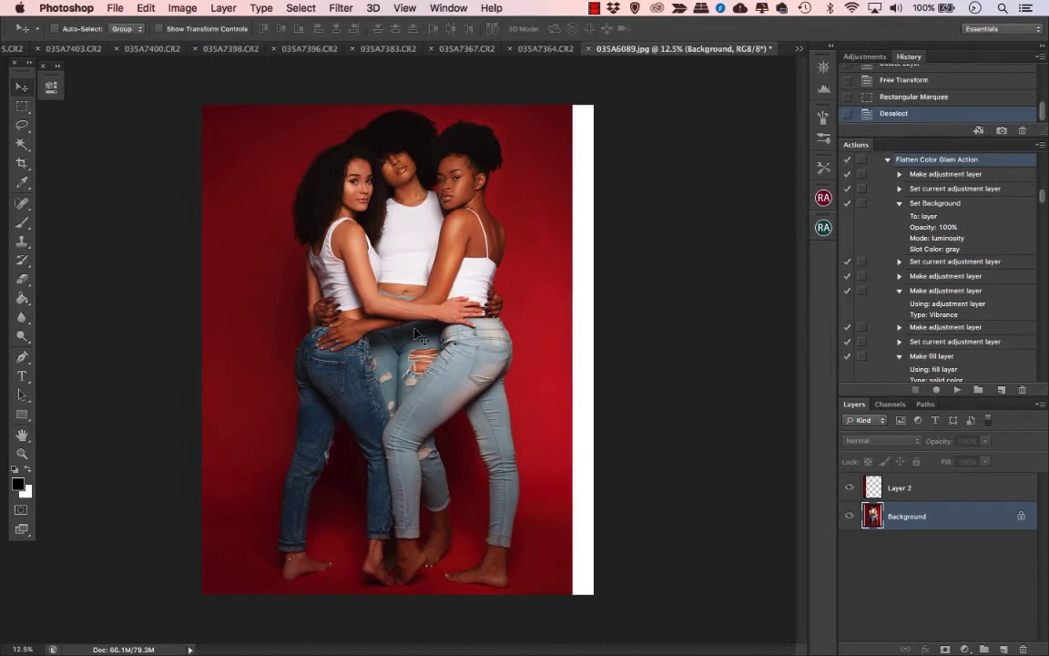
pyautogui.press('super+v')
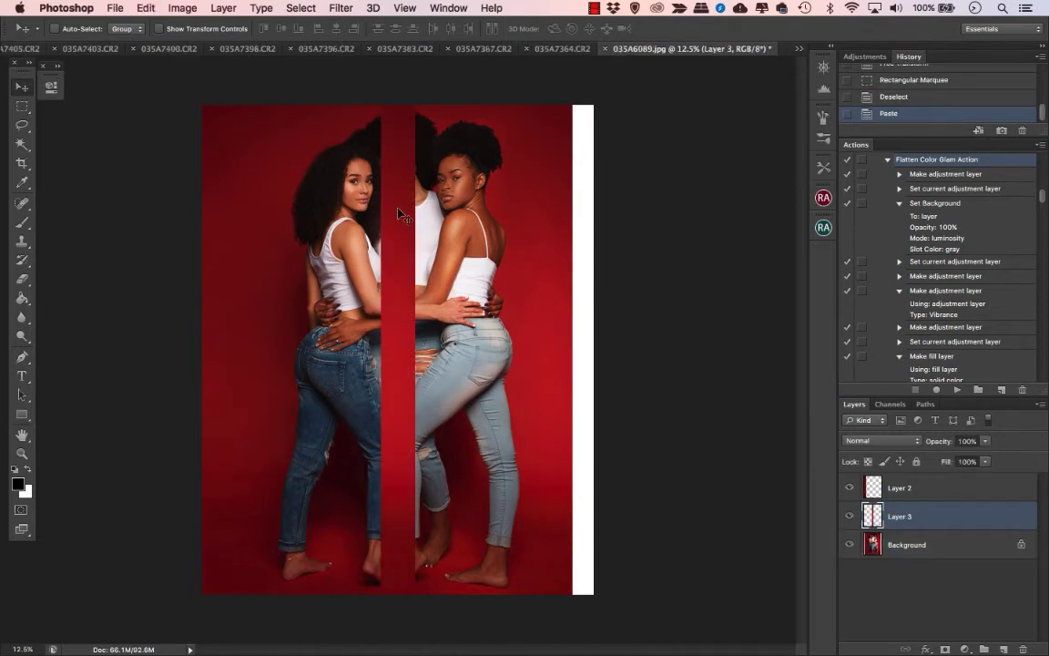
pyautogui.moveTo(399, 214); pyautogui.dragTo(558, 212)
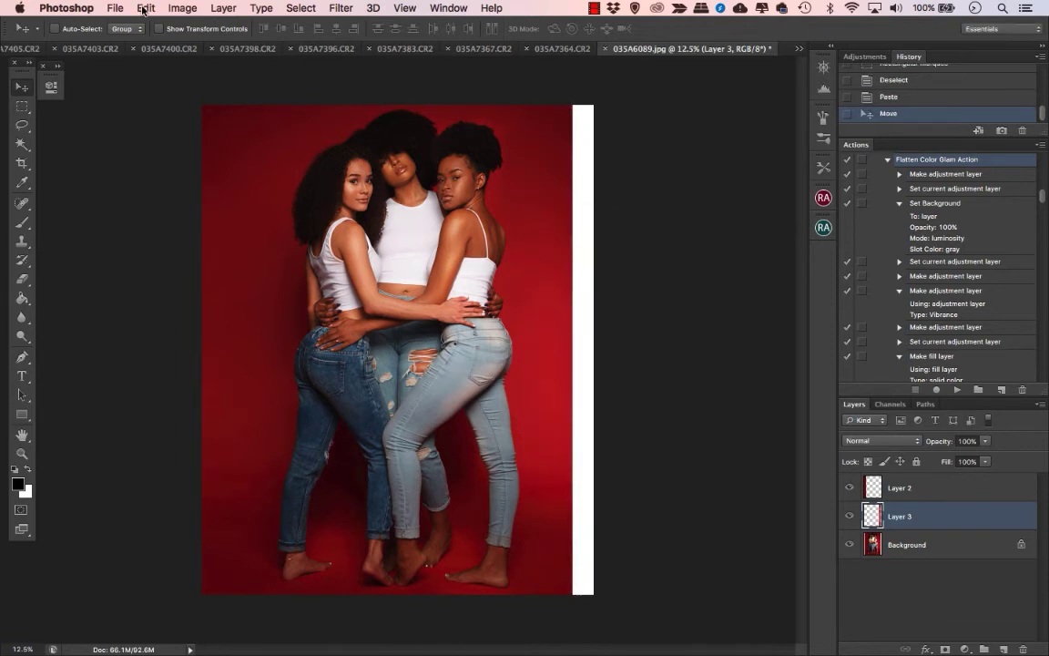
# Free Transform the right strip to about 232% width, stretching it past the canvas's right edge, and merge all visible layers
pyautogui.click(143, 9)
pyautogui.click(168, 294)
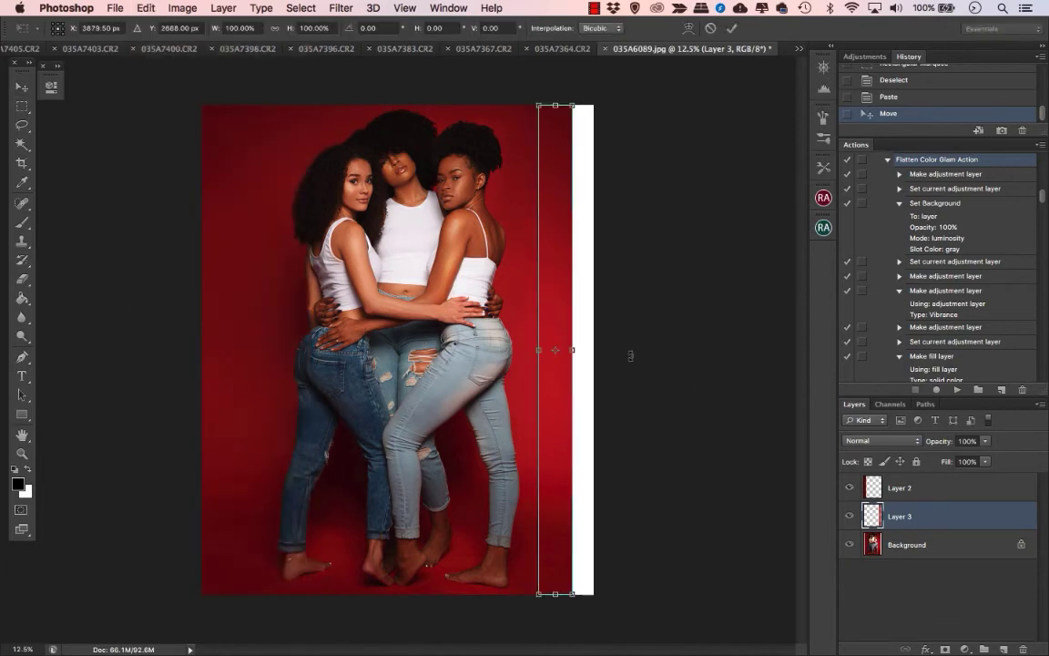
pyautogui.moveTo(578, 350); pyautogui.dragTo(617, 350)
pyautogui.click(22, 87)
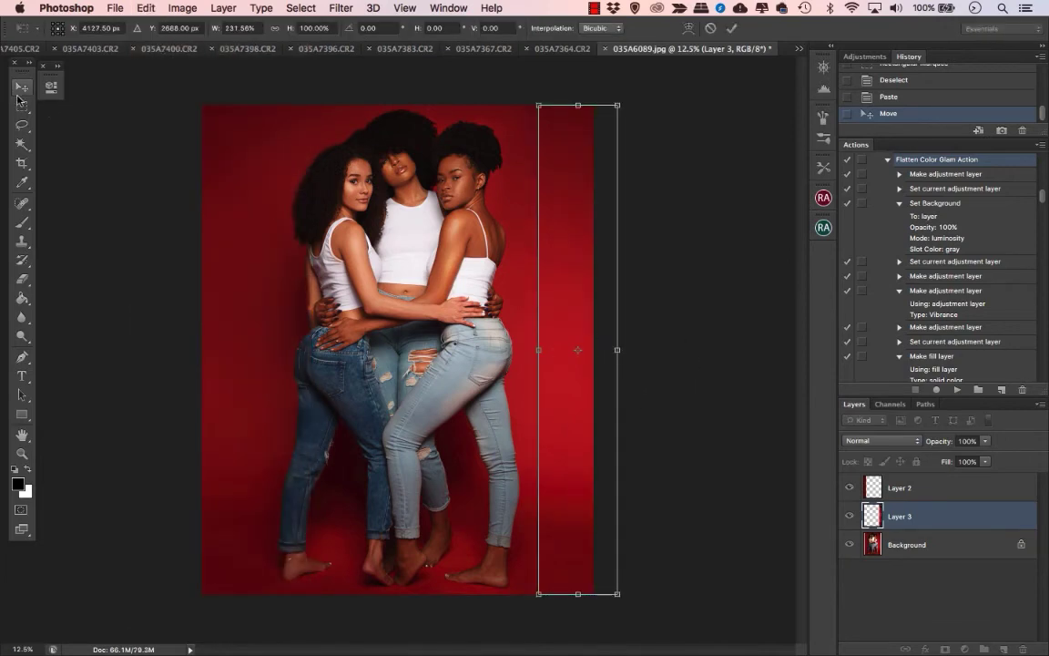
pyautogui.click(652, 241)
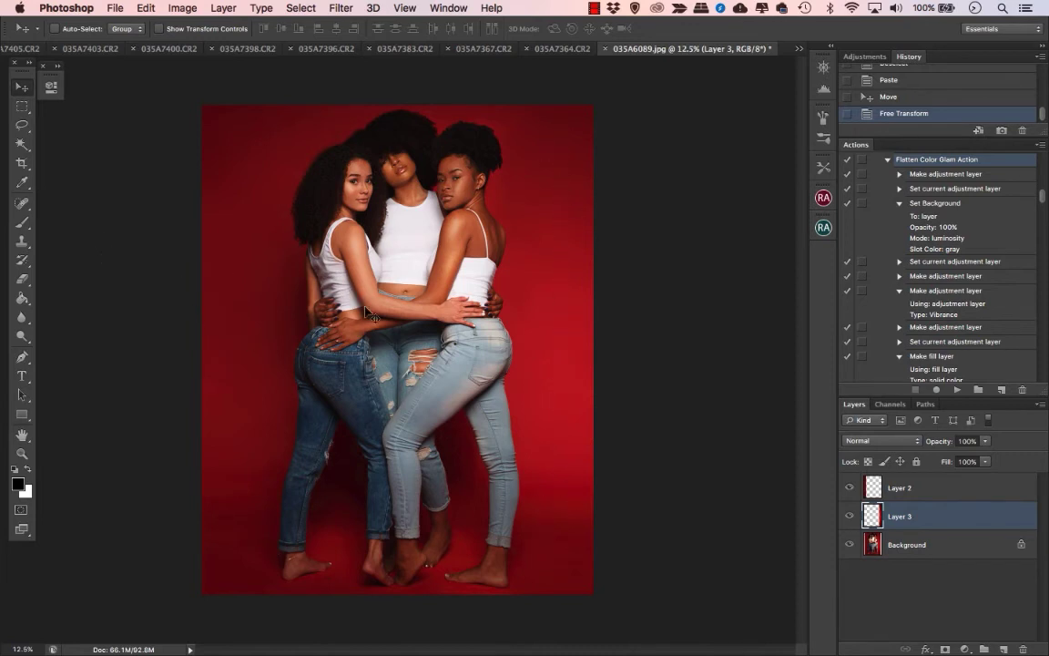
pyautogui.click(223, 9)
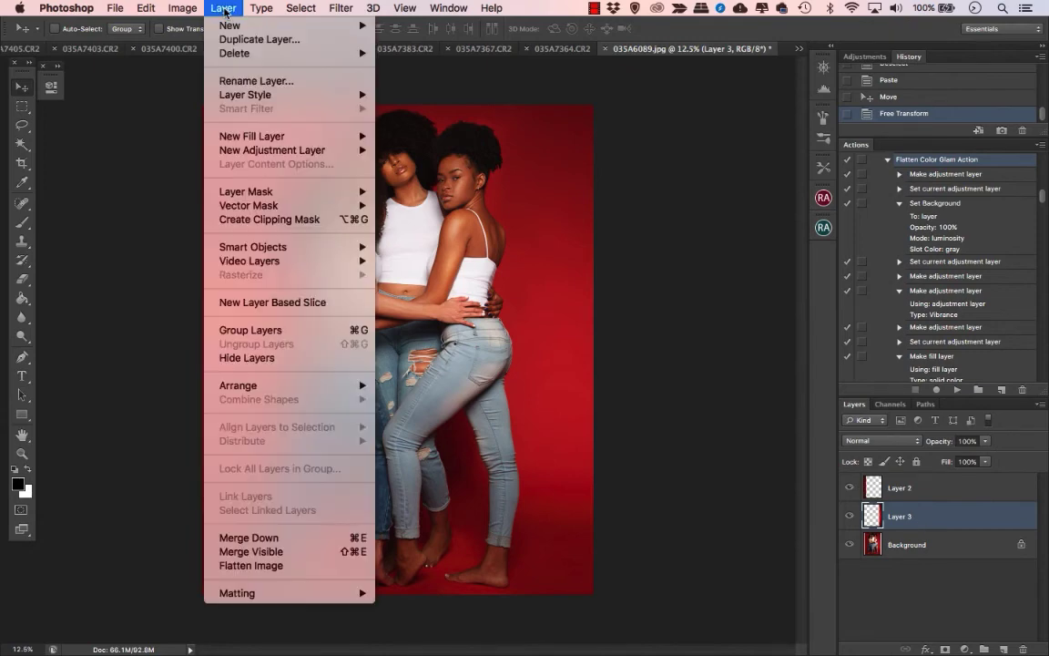
pyautogui.click(301, 552)
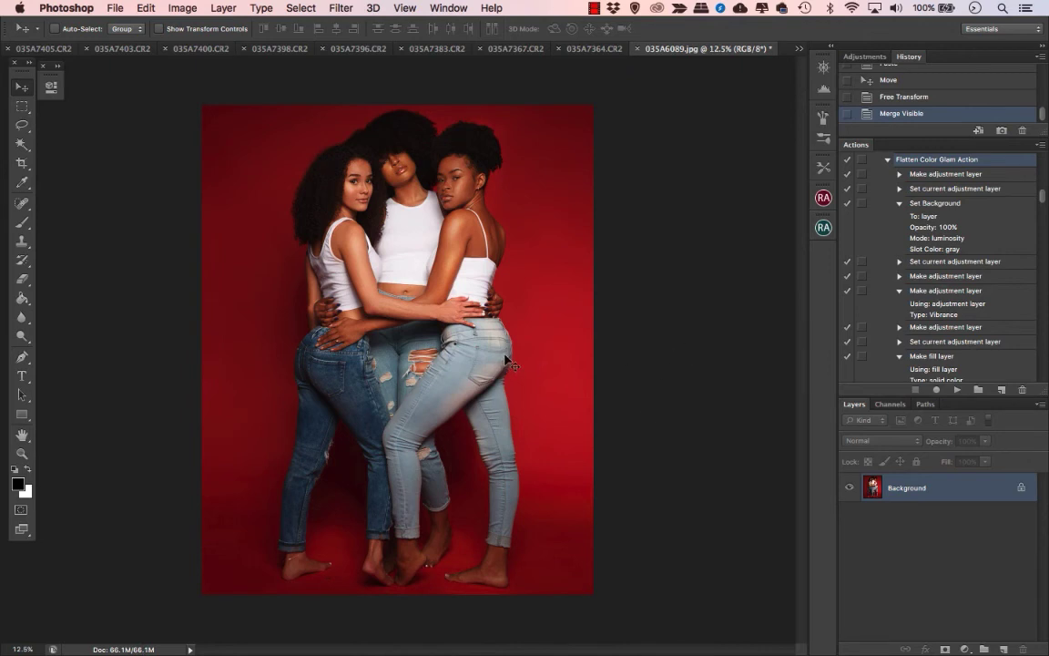
# Resize the image to 2160 pixels wide with constrained proportions and Bicubic Sharper resampling
pyautogui.click(183, 9)
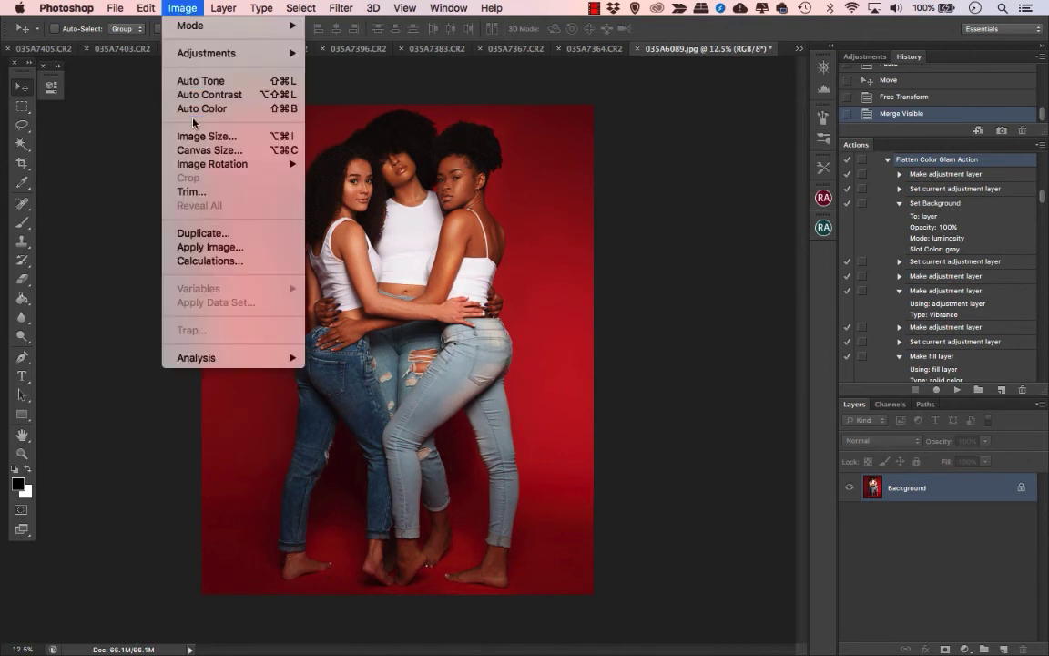
pyautogui.click(195, 138)
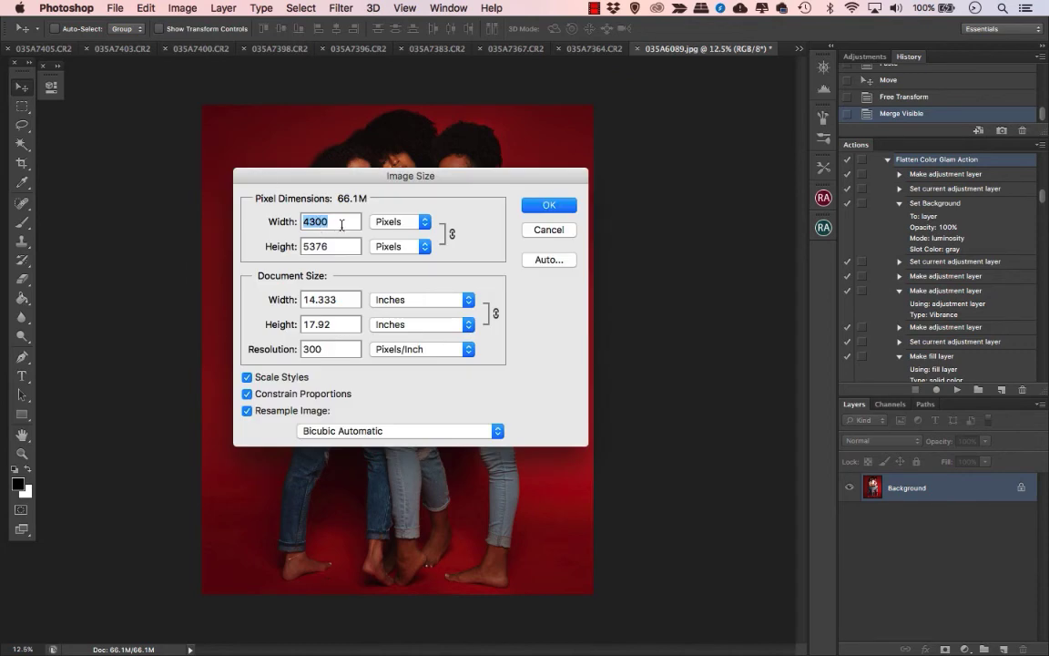
pyautogui.write('2160')
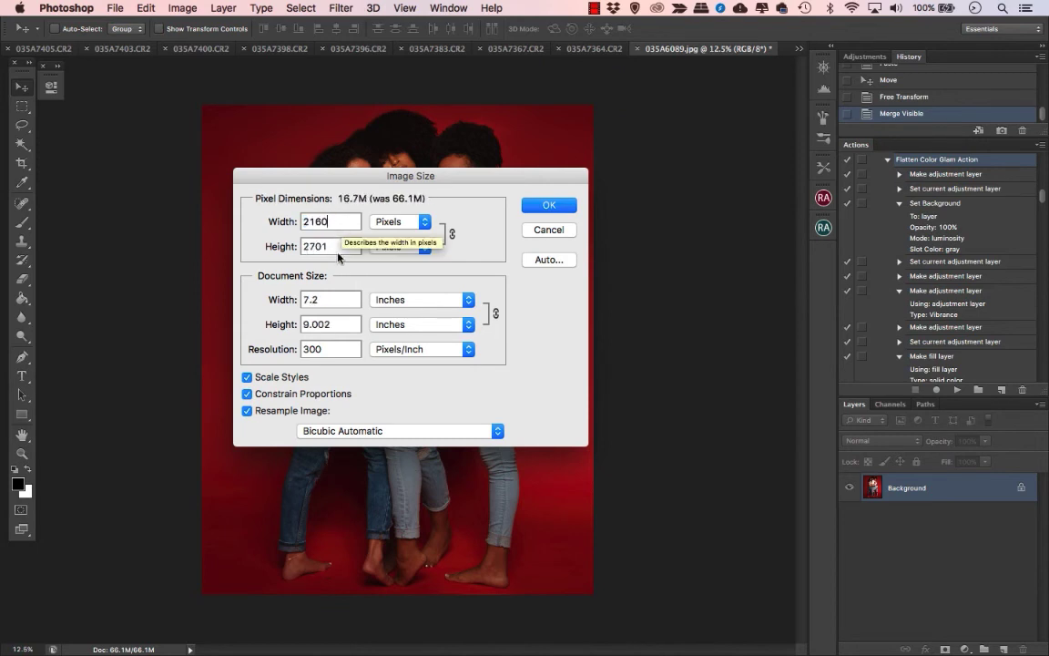
pyautogui.click(314, 431)
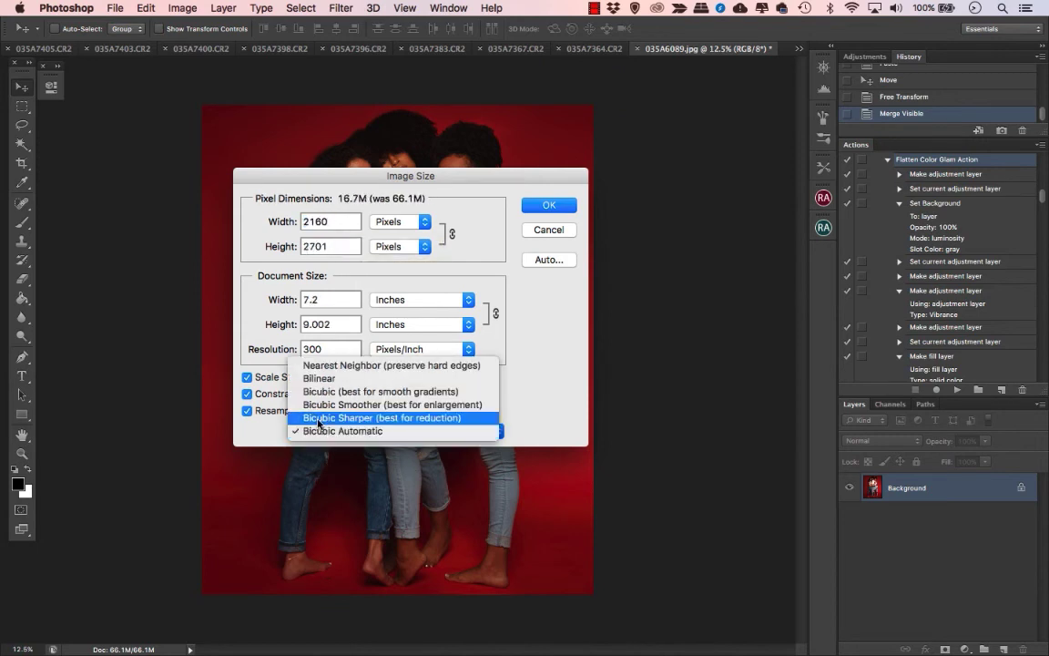
pyautogui.click(319, 421)
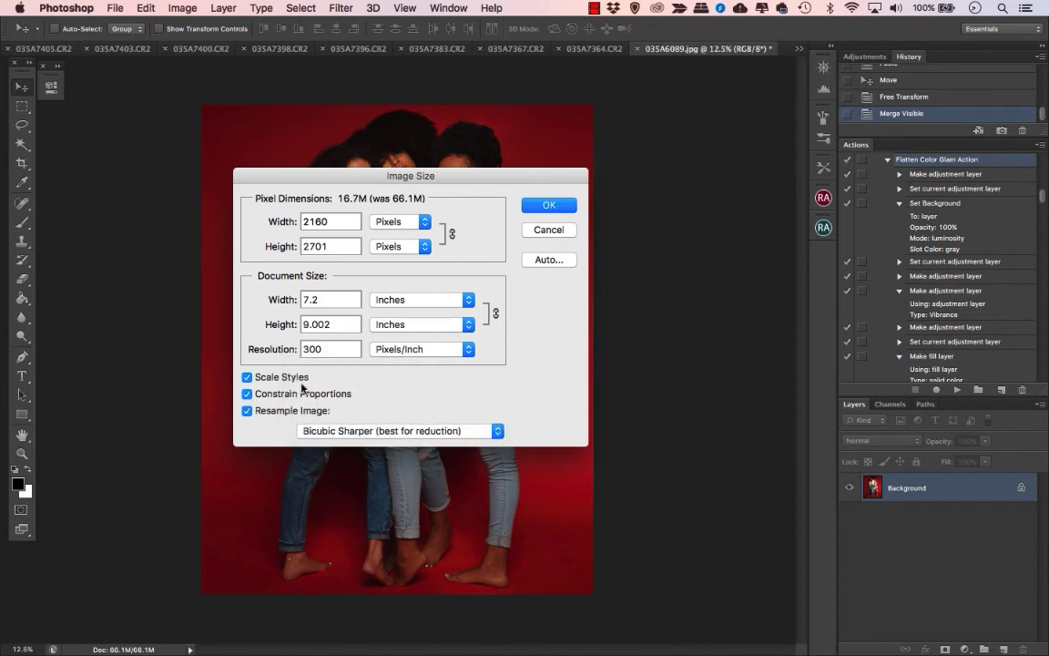
pyautogui.click(539, 209)
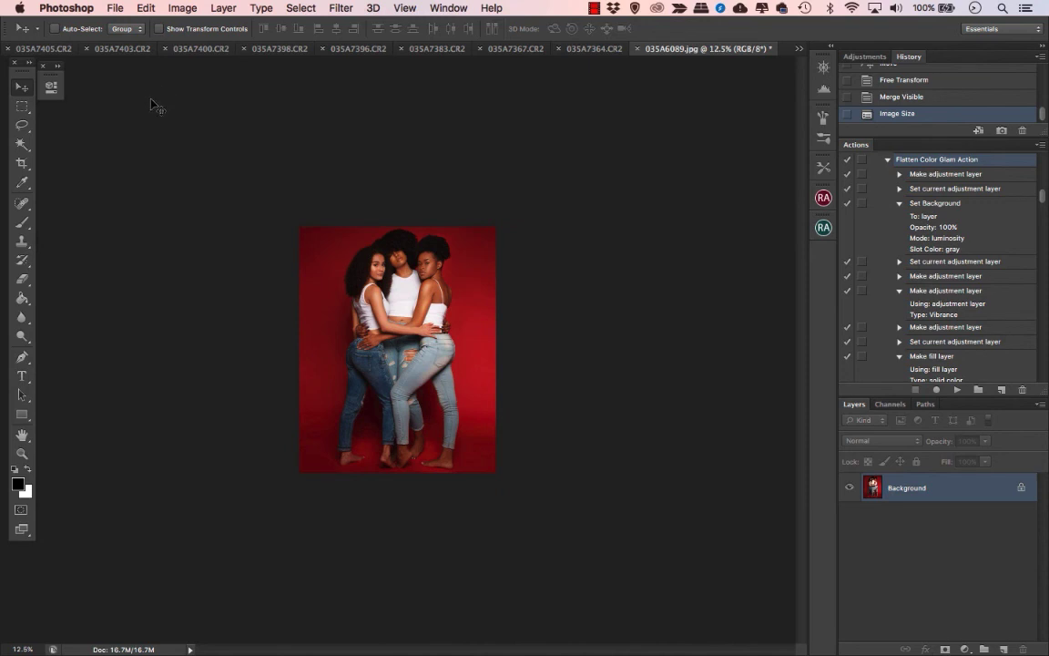
# Convert the image's color profile to sRGB IEC61966-2.1
pyautogui.click(144, 11)
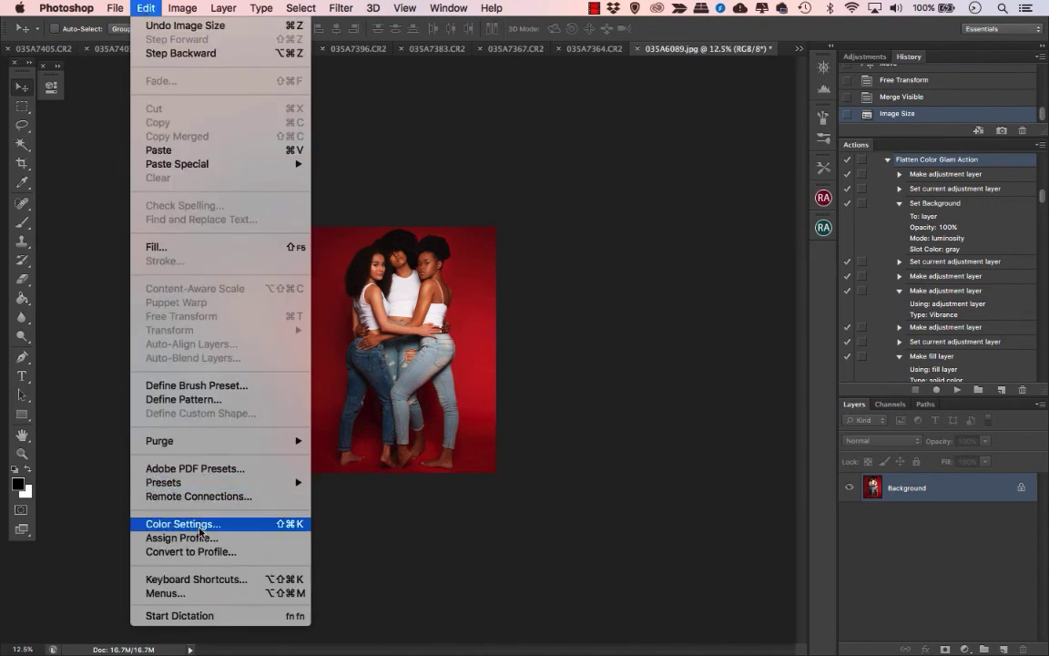
pyautogui.click(216, 553)
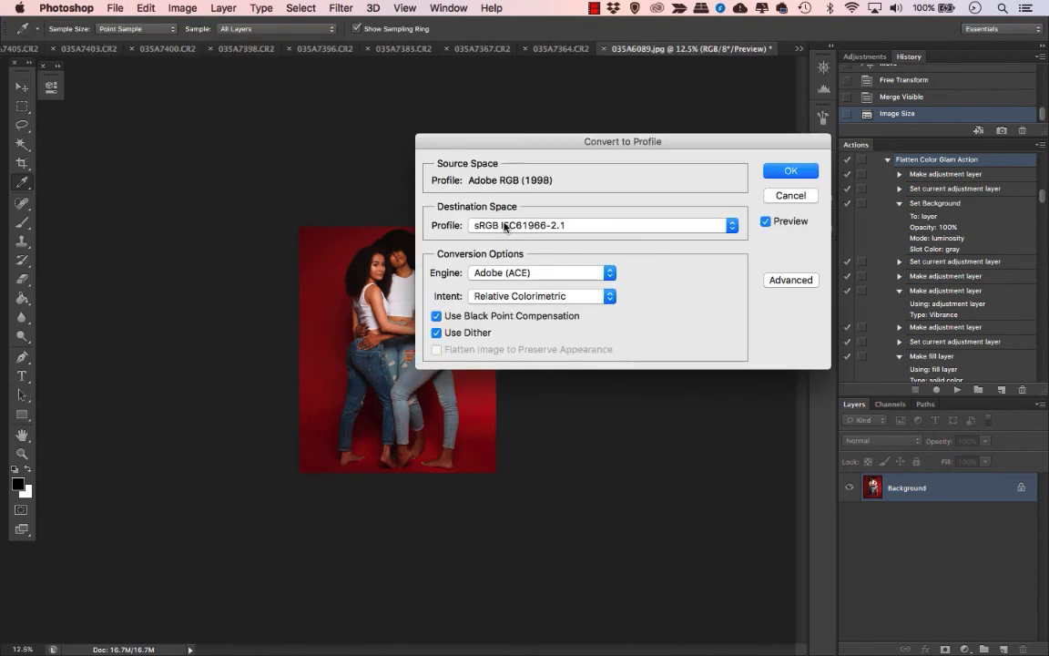
pyautogui.click(789, 172)
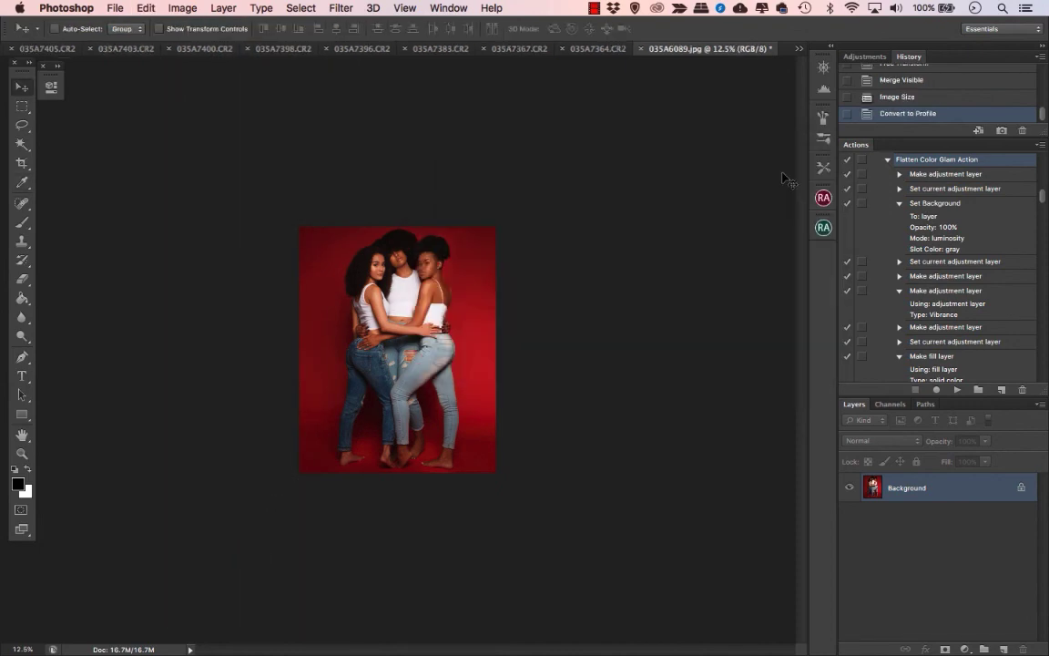
# Save the image as JPEG 035A6089.jpg in the current folder at quality 12 with the Progressive option, replacing the existing file
pyautogui.click(118, 9)
pyautogui.click(145, 178)
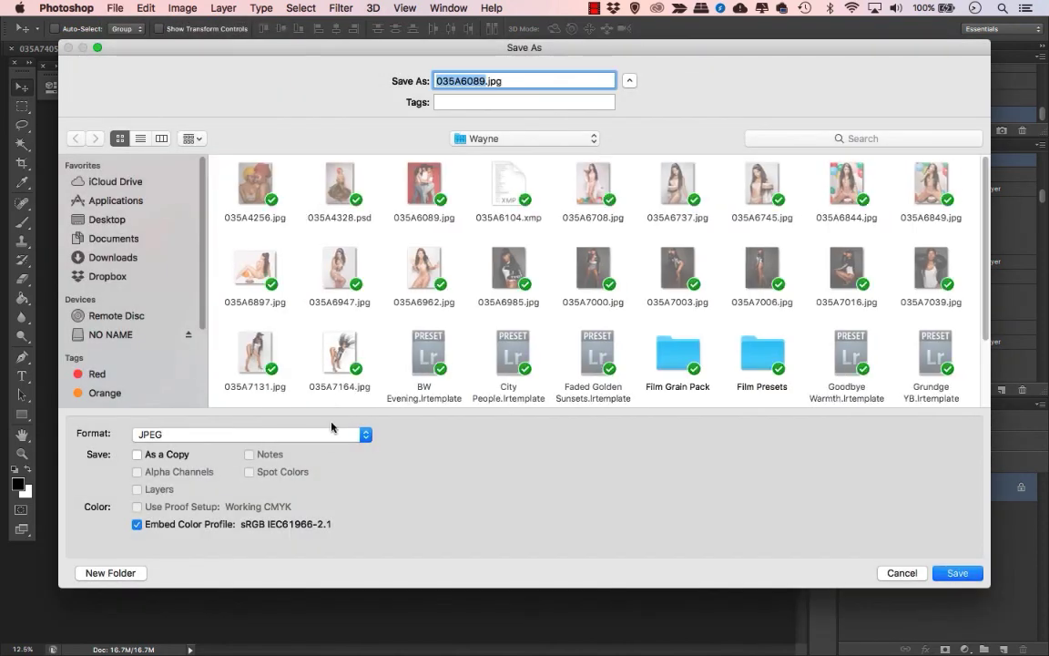
pyautogui.click(332, 434)
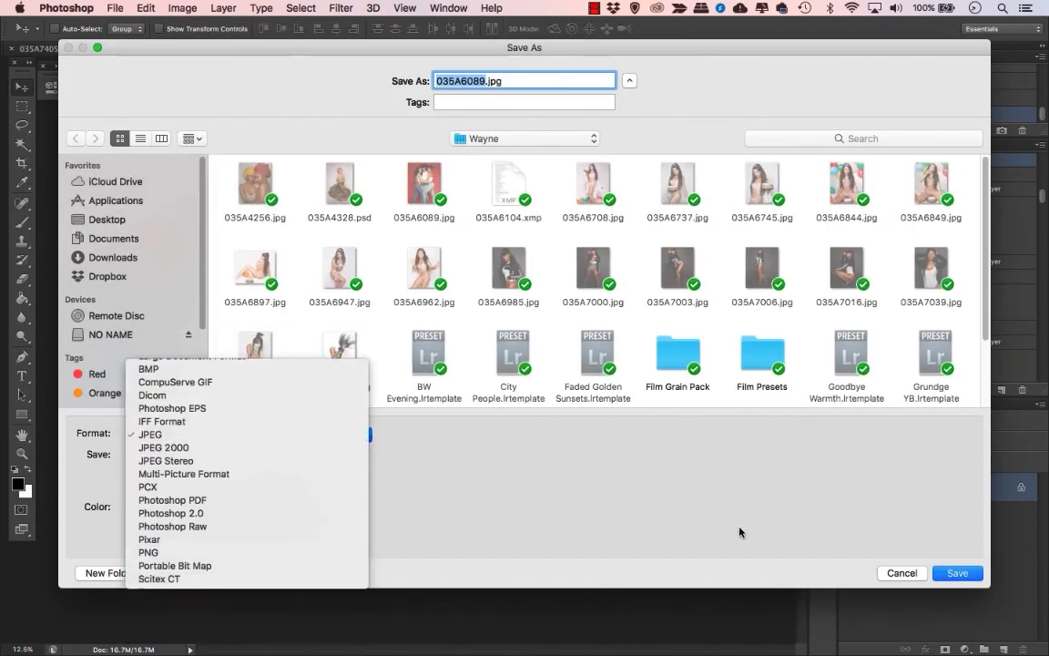
pyautogui.click(739, 532)
pyautogui.click(958, 573)
pyautogui.click(629, 142)
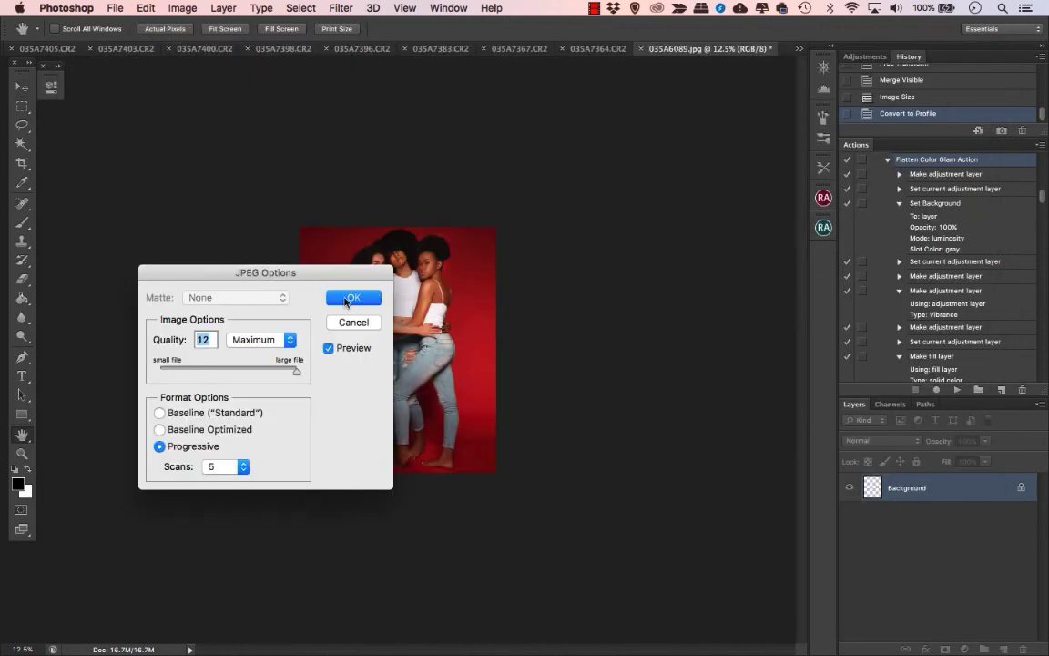
pyautogui.click(352, 297)
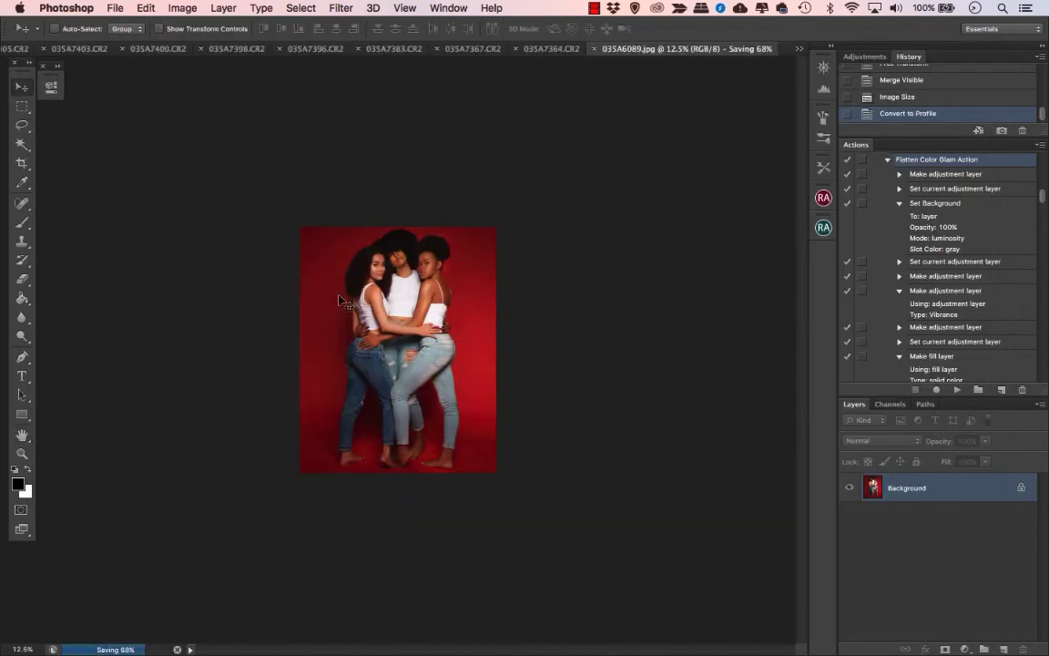